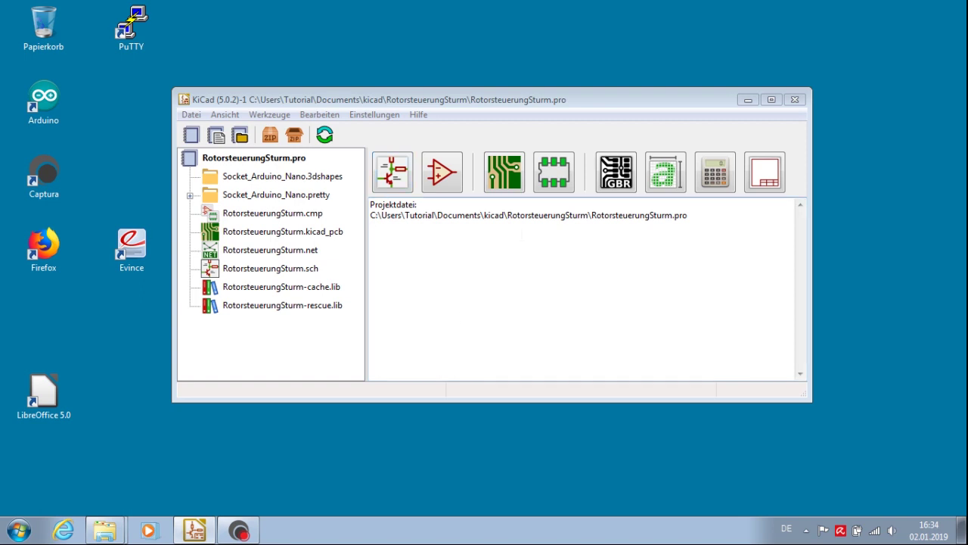
- Review the environment variable paths in the path configuration, leaving them as they are
left_click(378, 115)
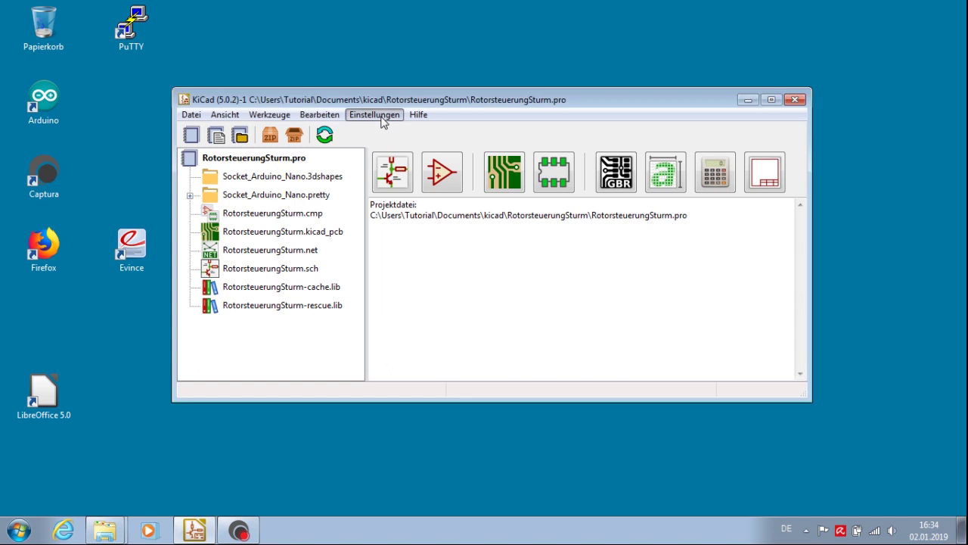
left_click(383, 136)
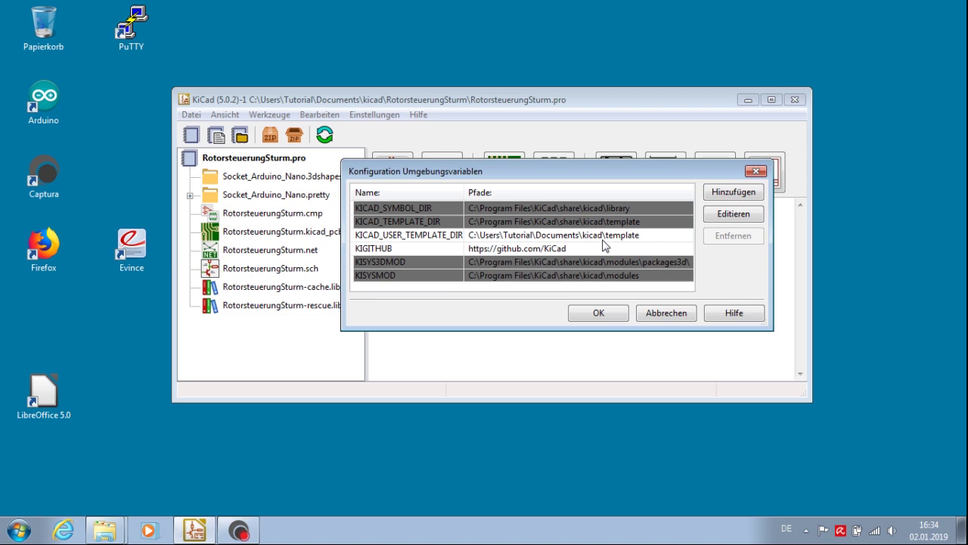
left_click(665, 313)
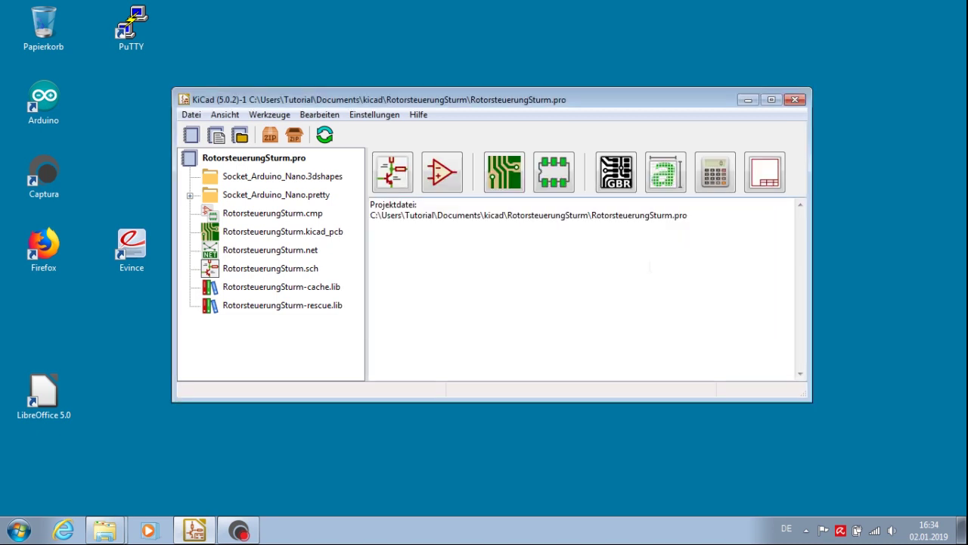
- Look at the text editor preference, view the board file in Notepad++ and close it
left_click(374, 115)
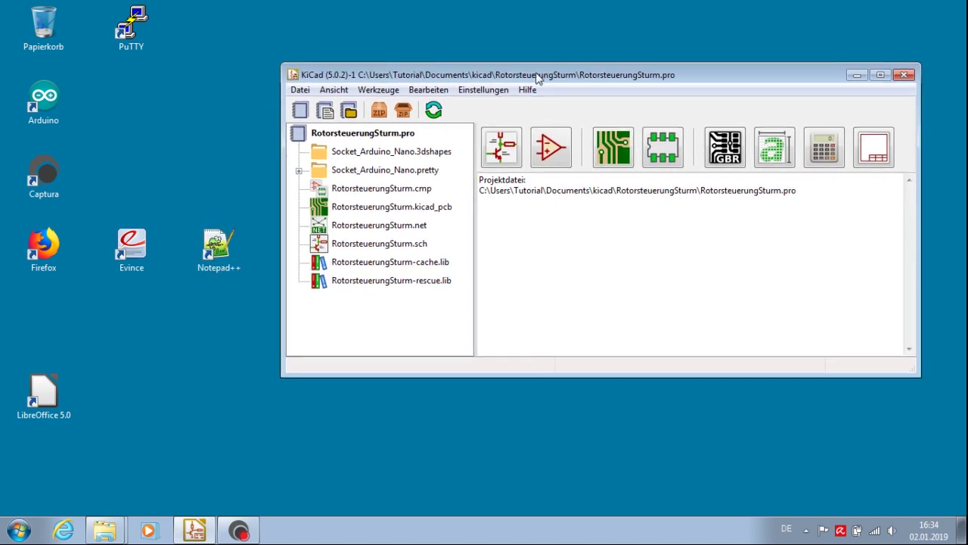
left_click(189, 242)
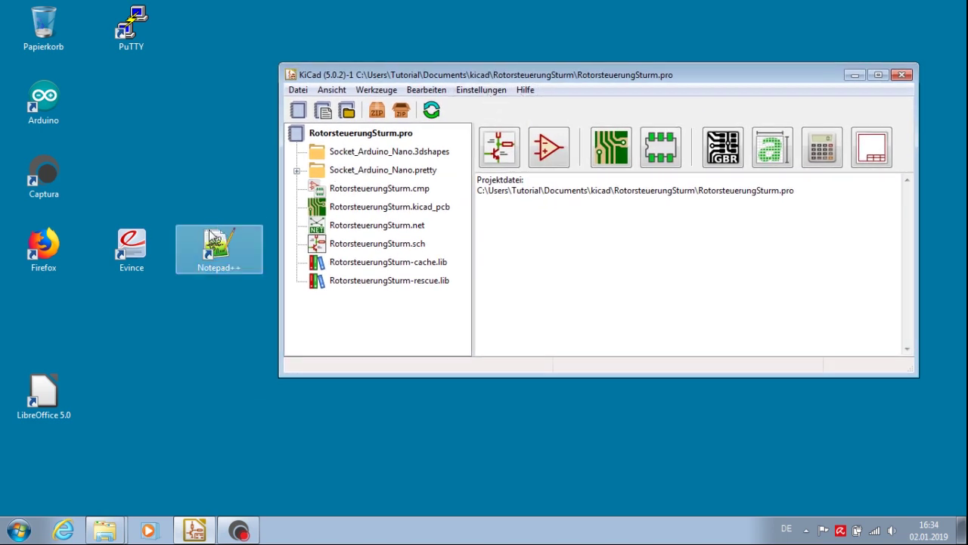
double_click(200, 251)
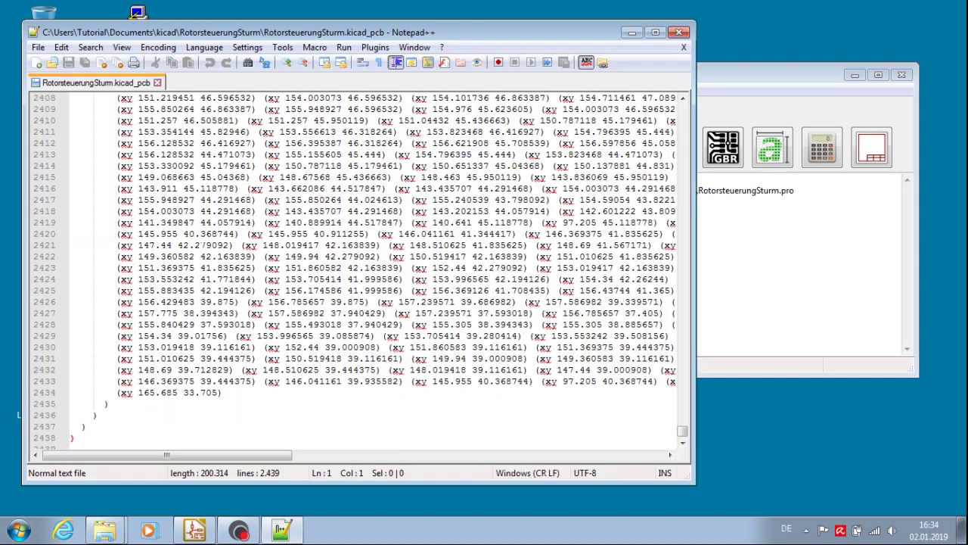
left_click(679, 32)
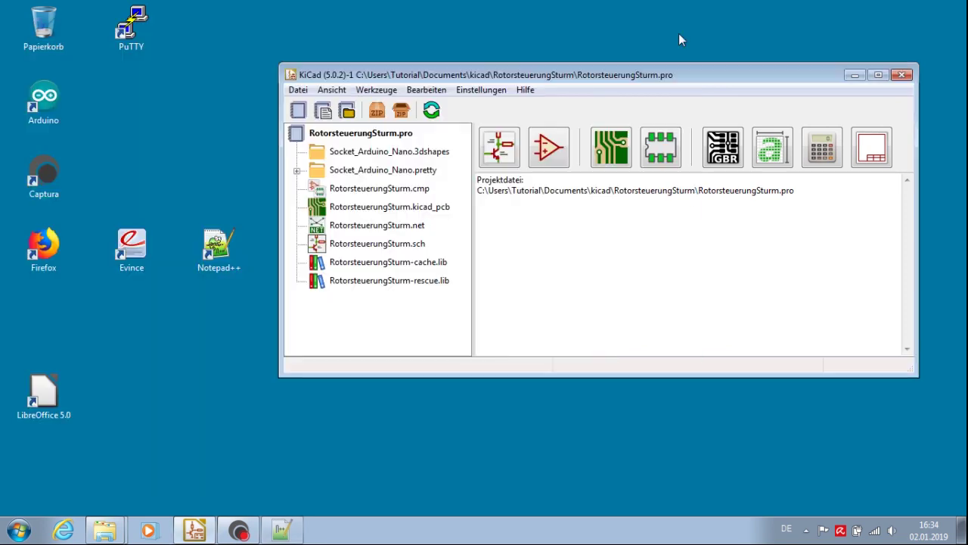
- Look at the PDF viewer preferences, open Evince for a look and close it
left_click(498, 91)
mouse_move(496, 162)
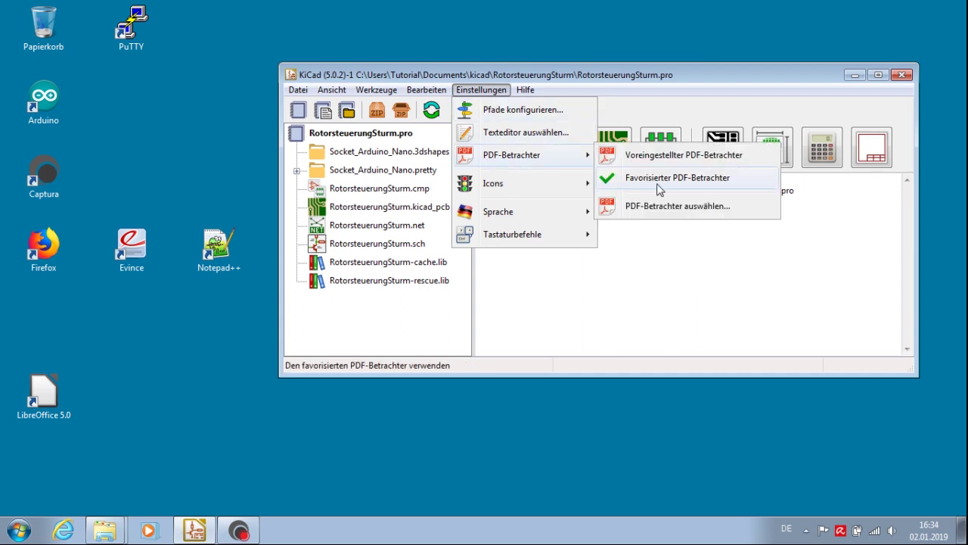
left_click(134, 246)
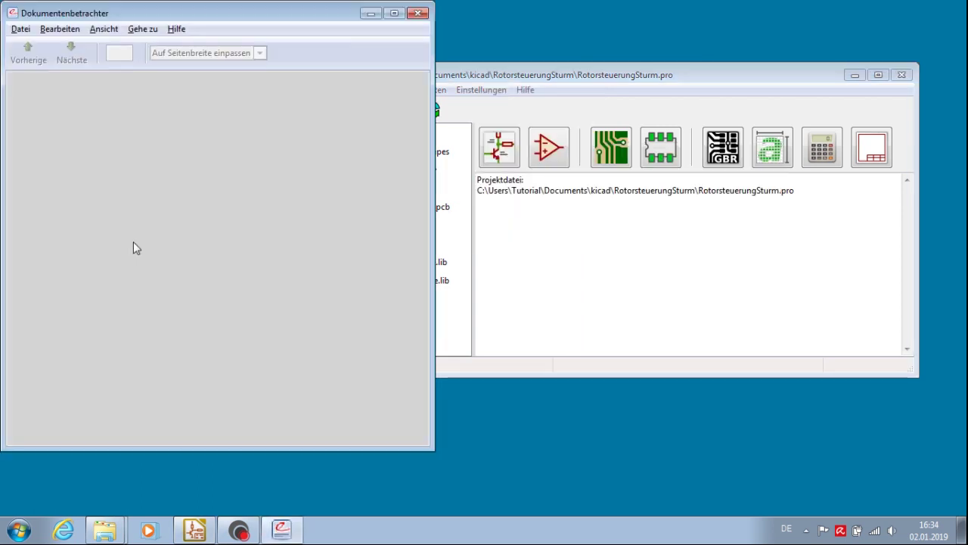
left_click_drag(245, 17, 378, 33)
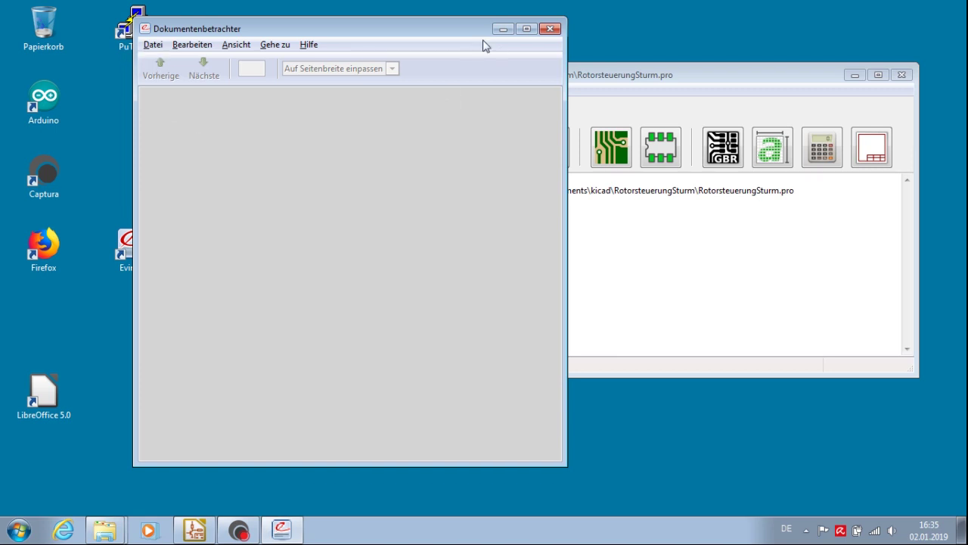
left_click(548, 30)
- Create a new KiCad project named test1 in the kicad folder, with its own project directory
left_click_drag(537, 75, 456, 80)
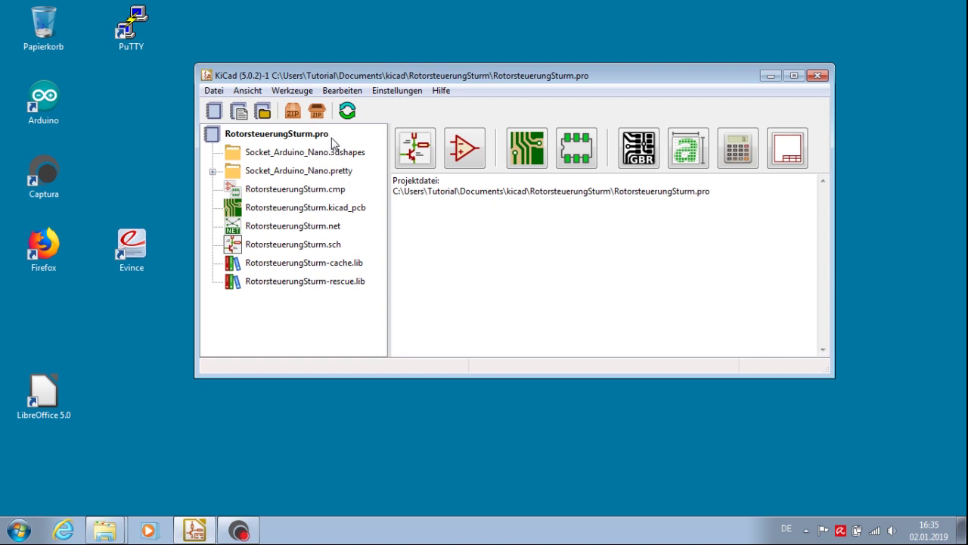
left_click(214, 112)
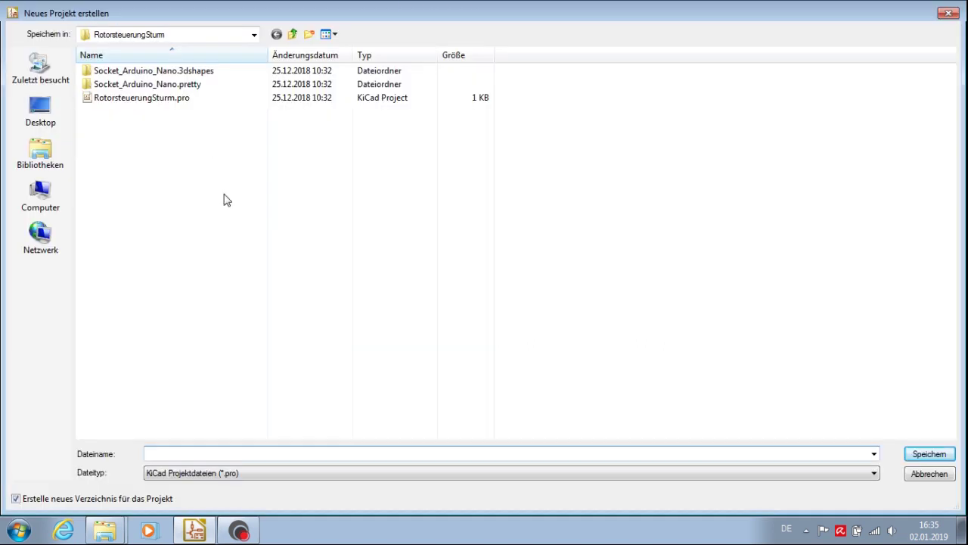
type("test1")
left_click(254, 35)
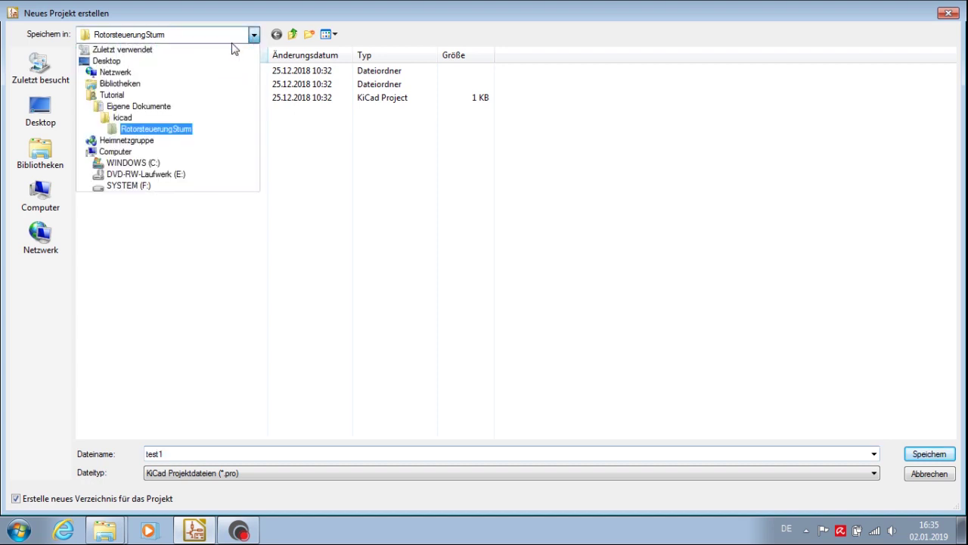
left_click(128, 118)
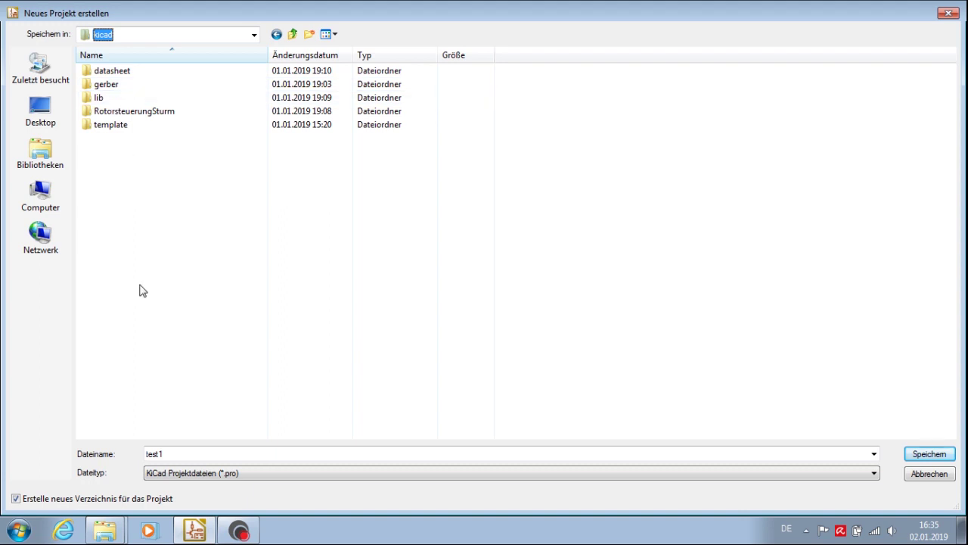
left_click(940, 459)
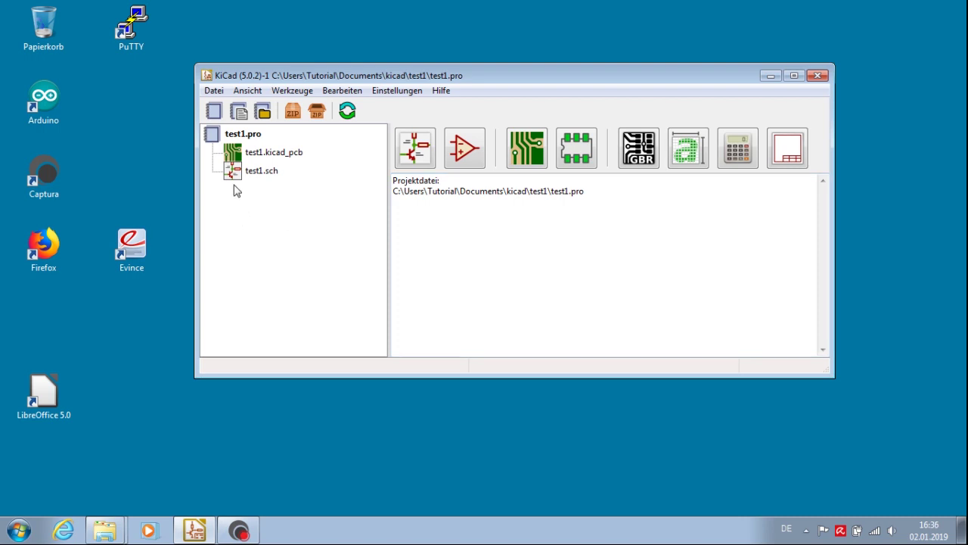
- Open the test1 board in the PCB layout editor and bring up its design rules
left_click(275, 154)
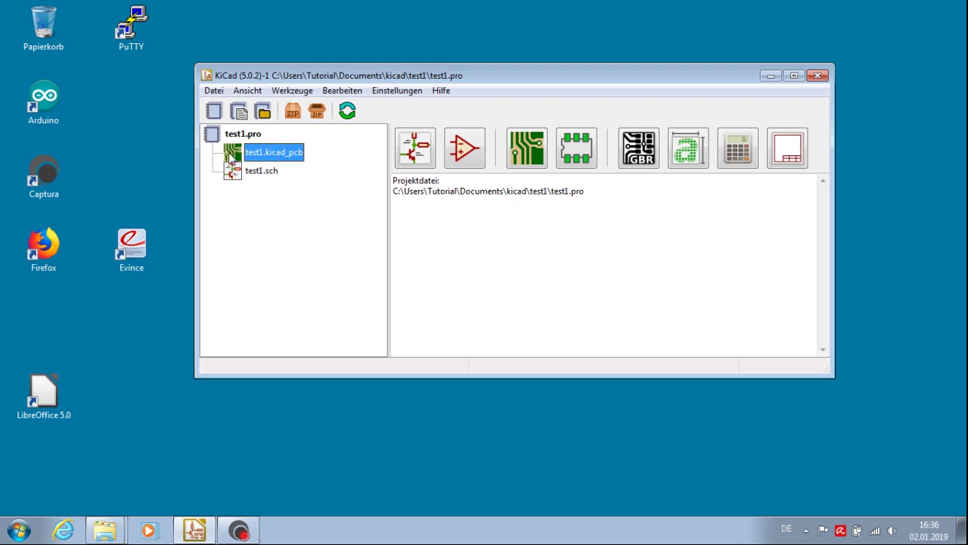
left_click(533, 151)
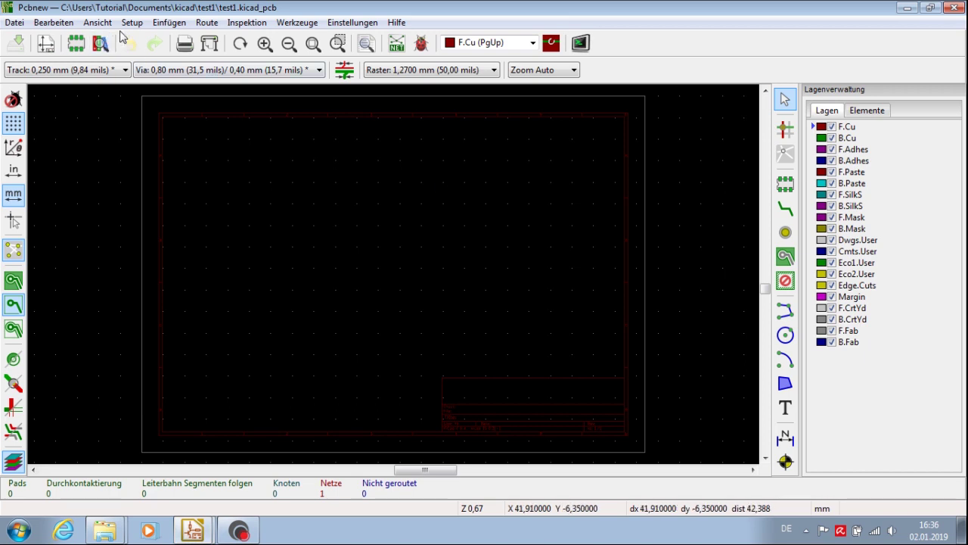
left_click(75, 23)
mouse_move(132, 22)
left_click(170, 69)
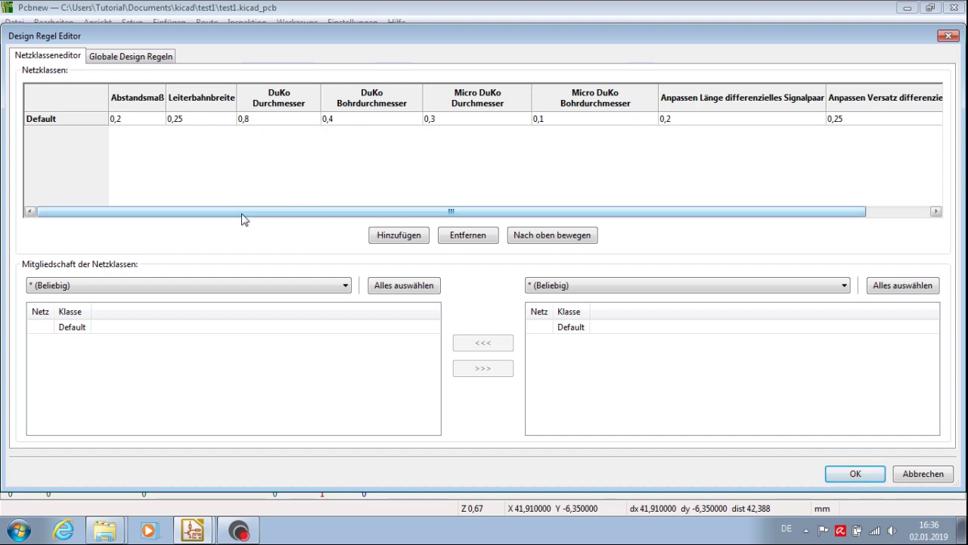
- Add a net class named pwr to the board's design rules
left_click(401, 235)
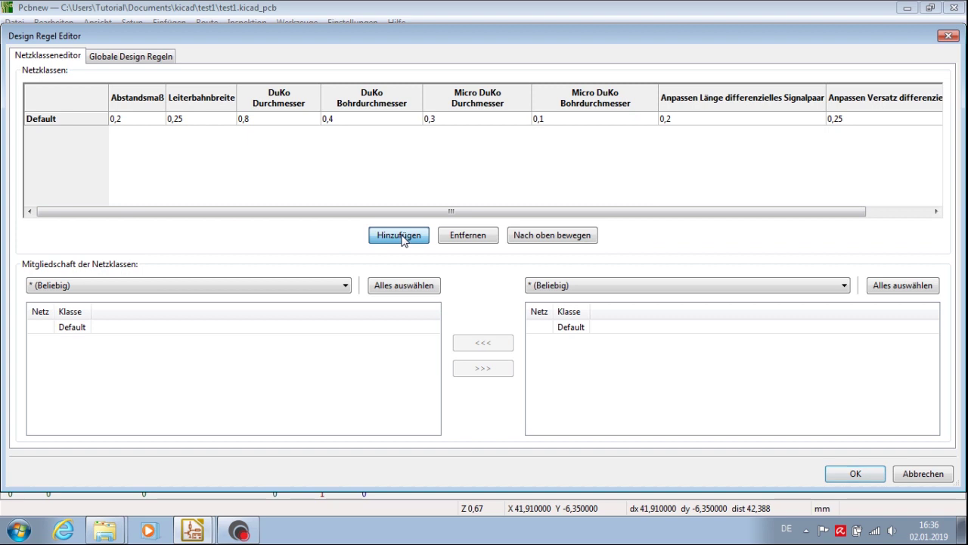
type("pwr")
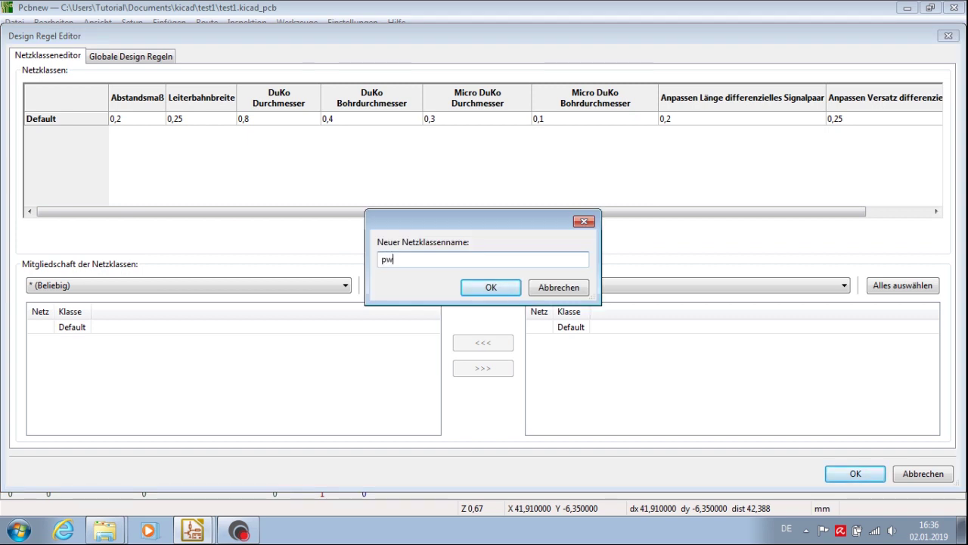
left_click(473, 292)
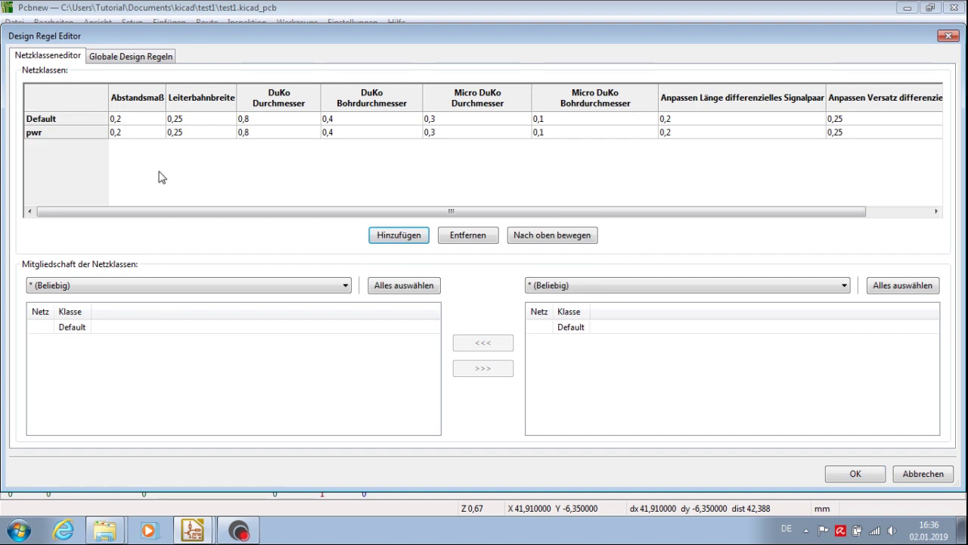
- Set the pwr net class to track width 1,0 and via diameter 1,6, and change its via drill diameter
double_click(187, 138)
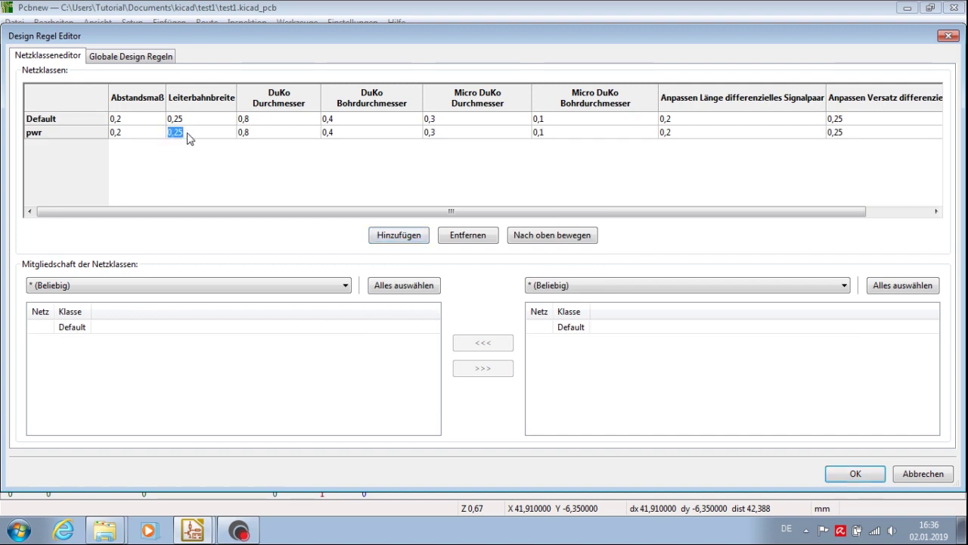
type("1")
double_click(249, 133)
type("1")
left_click(339, 135)
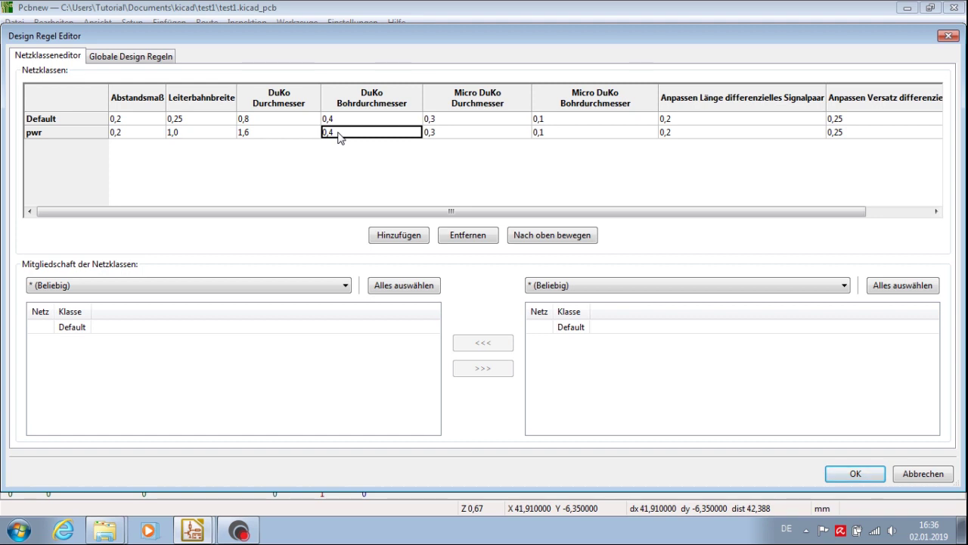
type("0,")
- Define a custom via of 1,6 mm with 0,6 mm drill and custom track widths of 1,0 and 1,2 mm, then apply the design rules
left_click(100, 60)
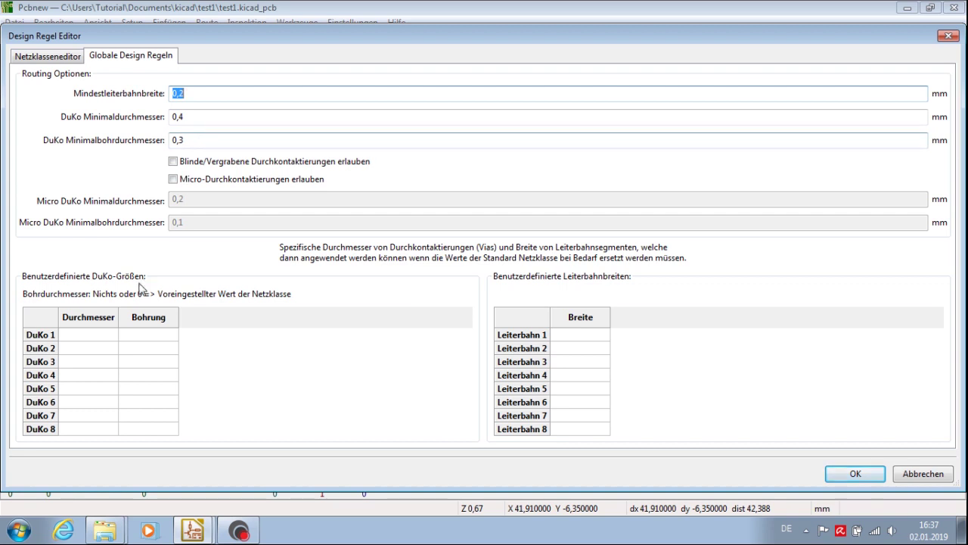
left_click(103, 338)
type("0")
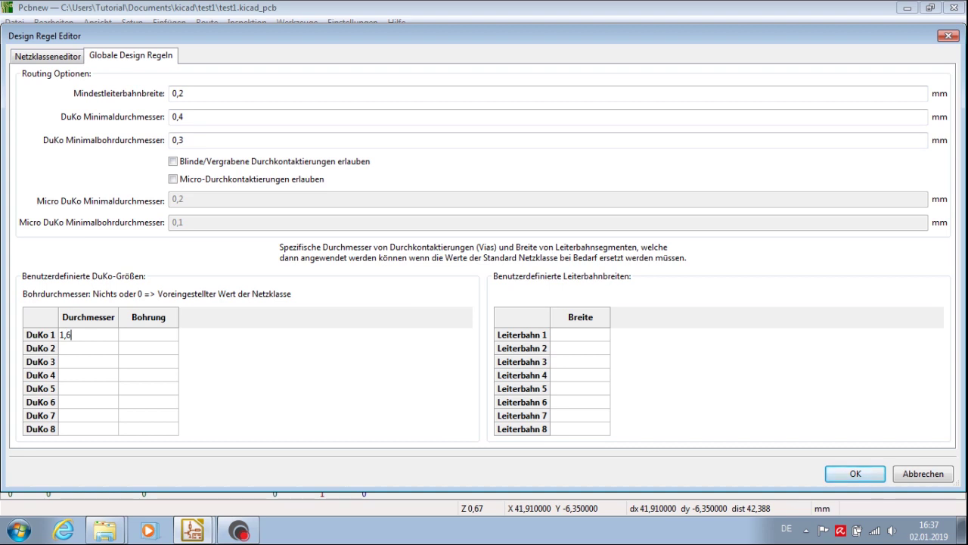
key("Tab")
type("0,6")
left_click(557, 337)
left_click(587, 349)
type("1,")
left_click(845, 475)
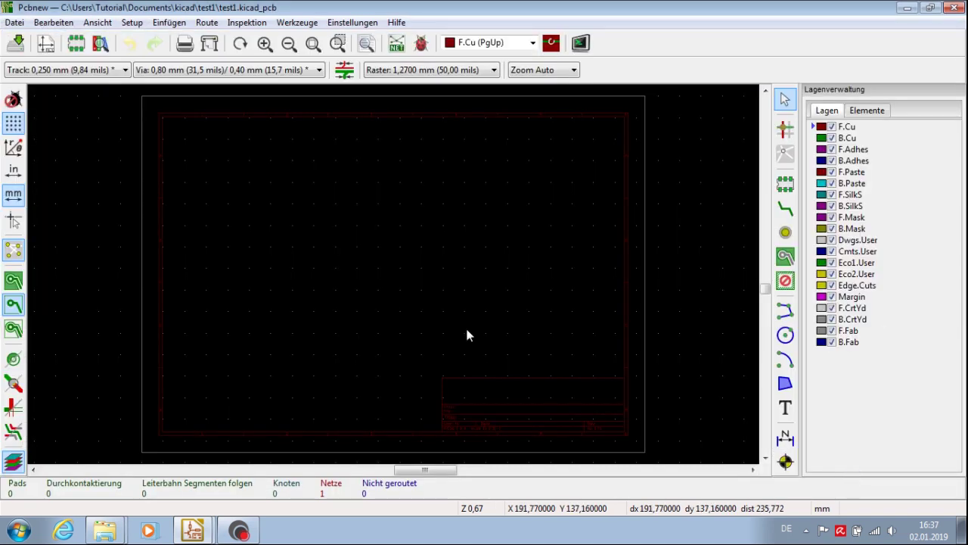
- Check the selectable via sizes and track widths in the layout editor, keeping the net class defaults
left_click(258, 69)
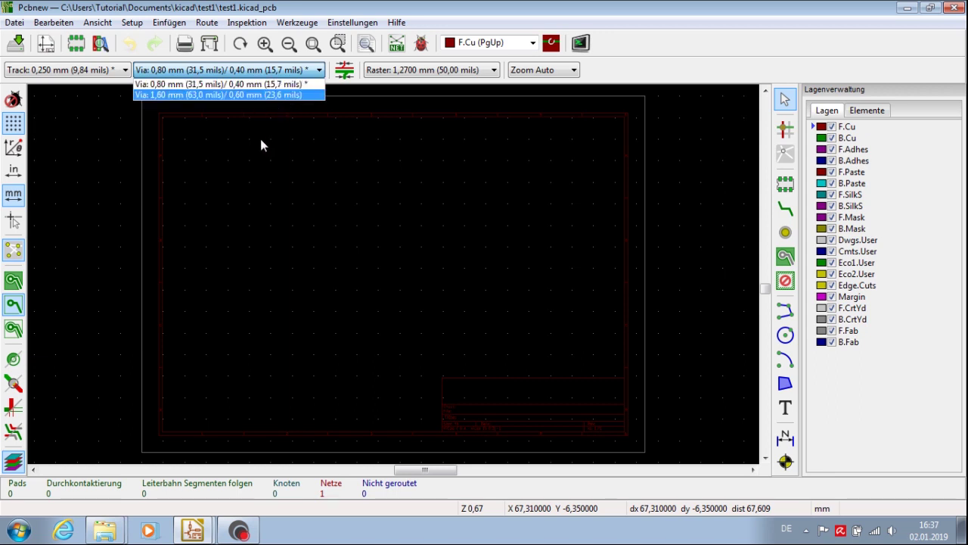
left_click(212, 84)
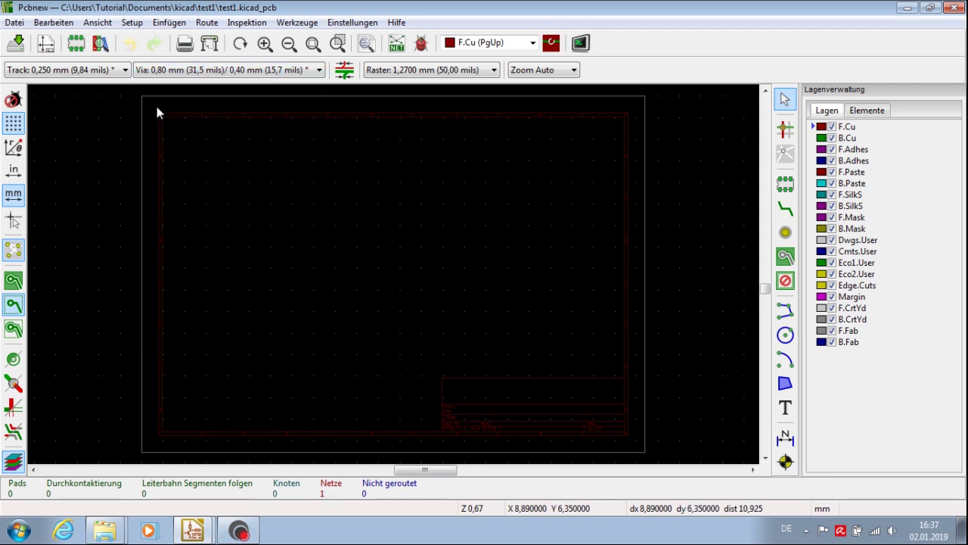
left_click(106, 69)
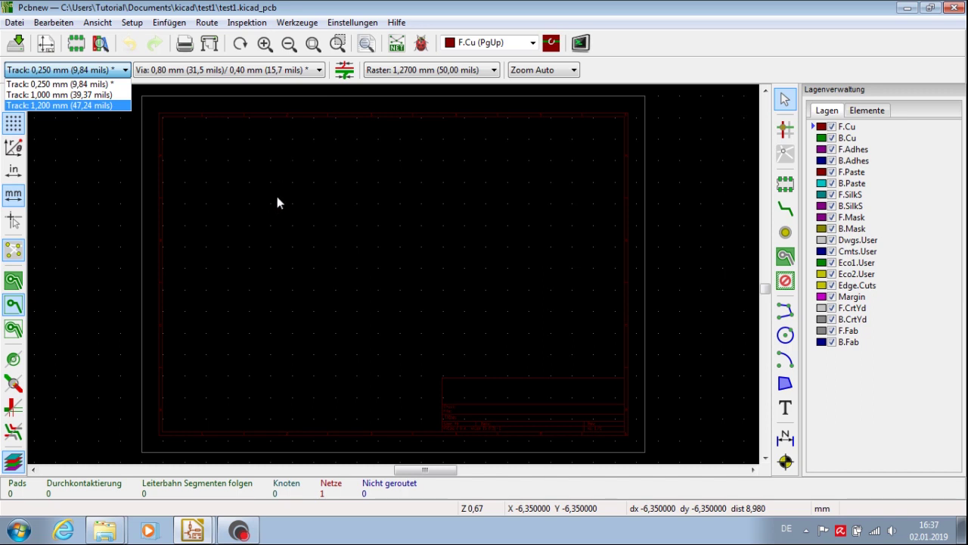
left_click(310, 289)
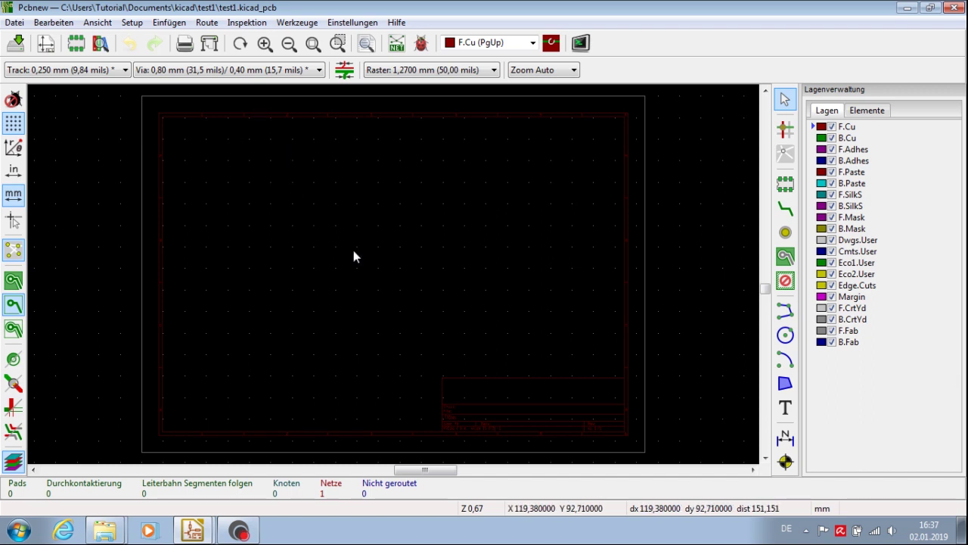
- Save the test1 board, close the layout editor and reopen the board from the project
left_click(15, 42)
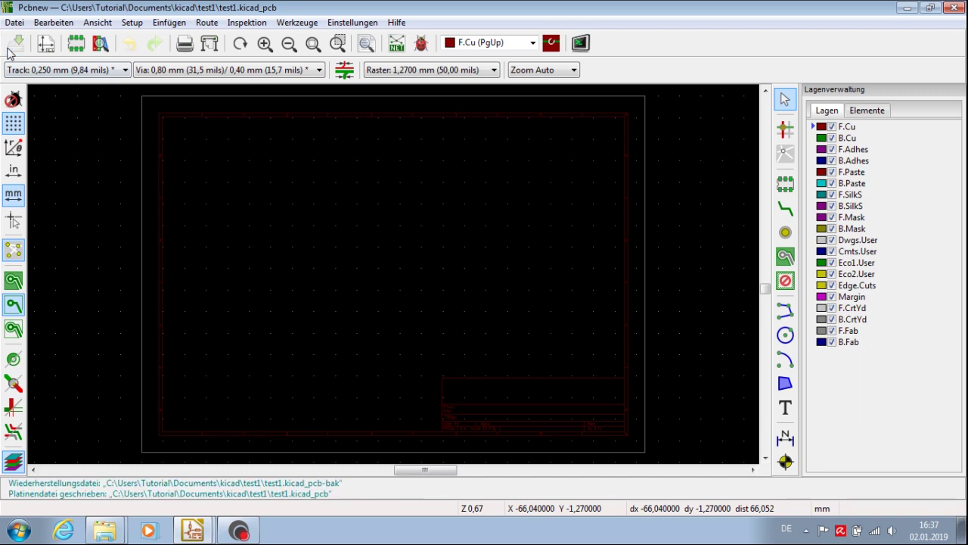
left_click(953, 14)
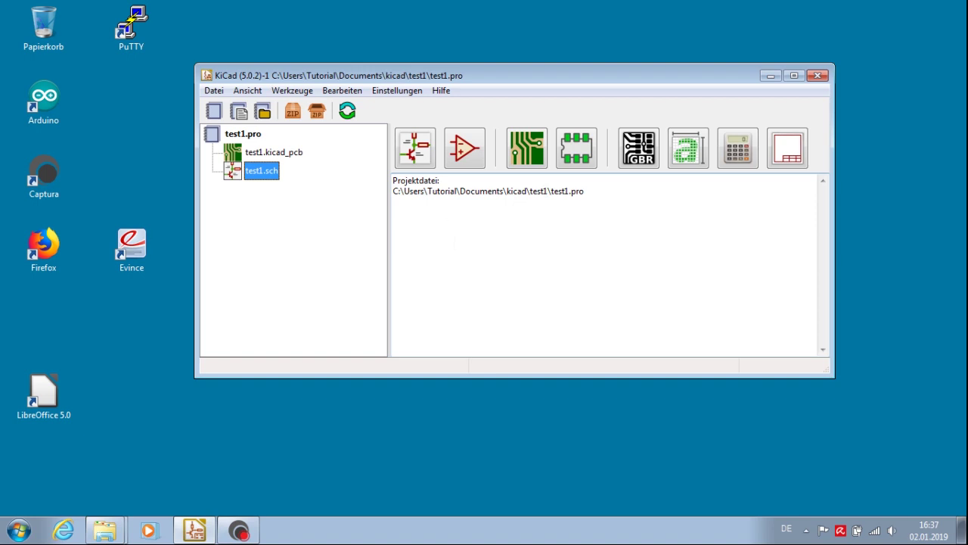
left_click(531, 155)
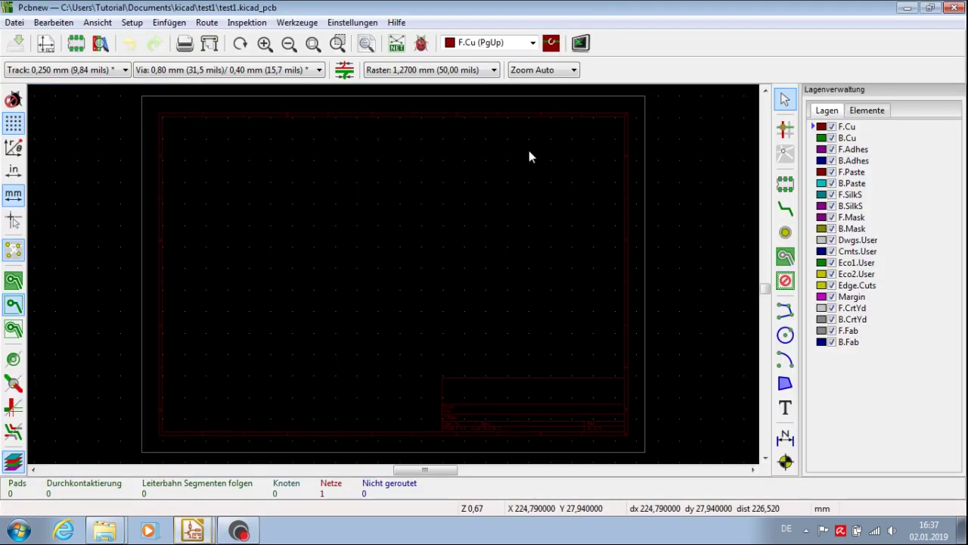
- Check the via size and track width choices again in the reopened board
left_click(171, 71)
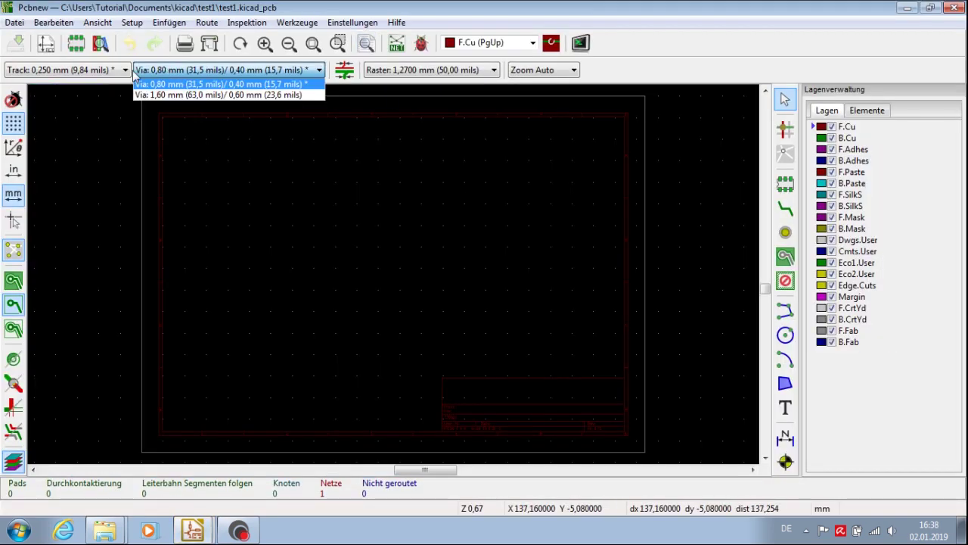
left_click(106, 70)
left_click(106, 71)
left_click(106, 84)
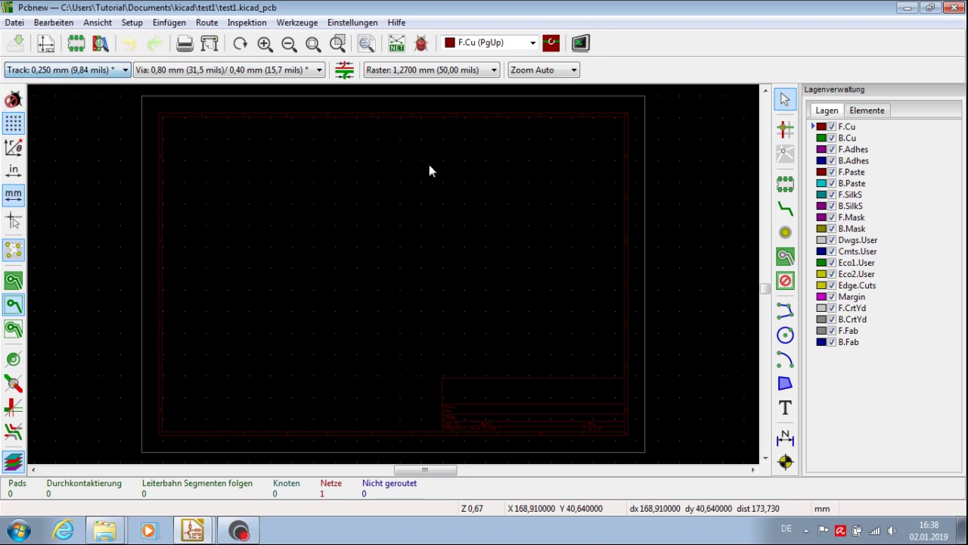
- Close the layout editor and create a new project test2 in its own directory under the kicad folder
left_click(951, 9)
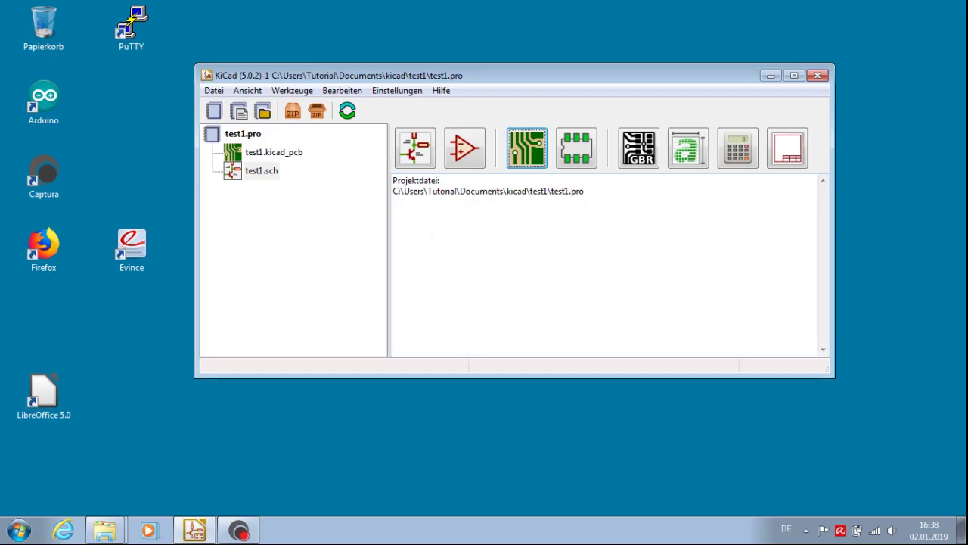
left_click(212, 112)
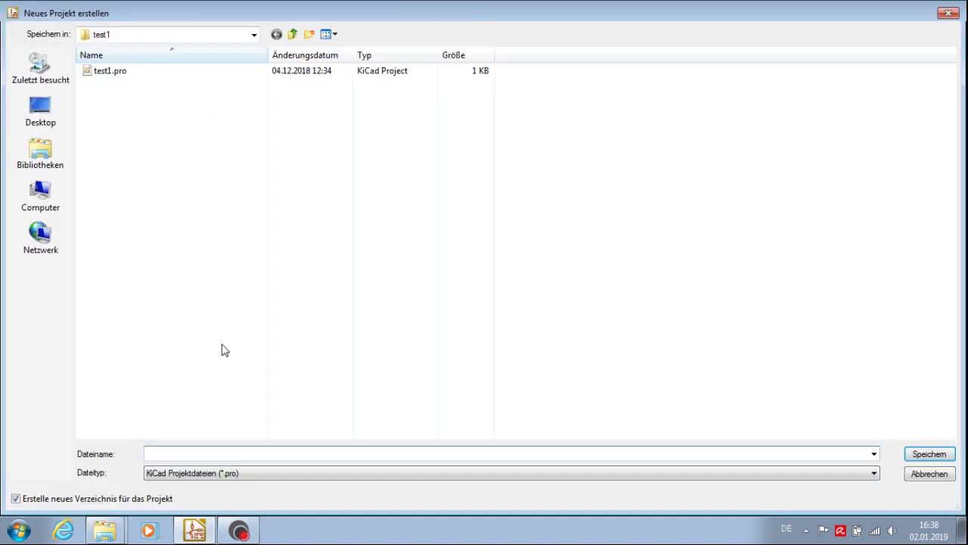
left_click(292, 35)
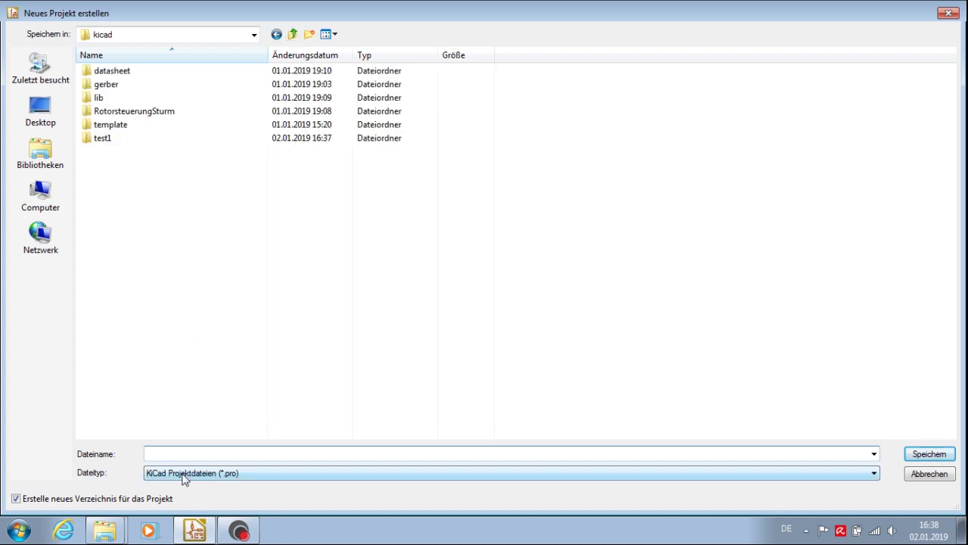
type("test")
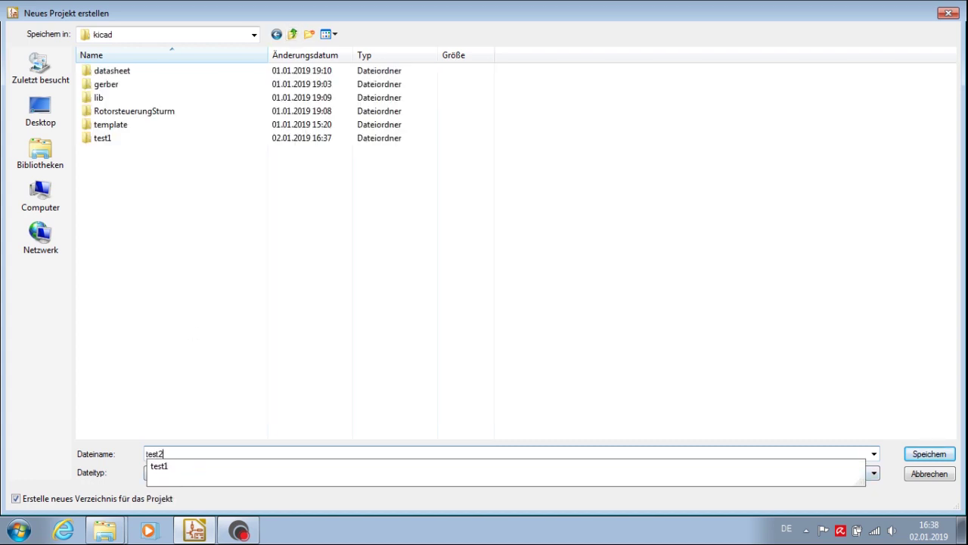
type("2")
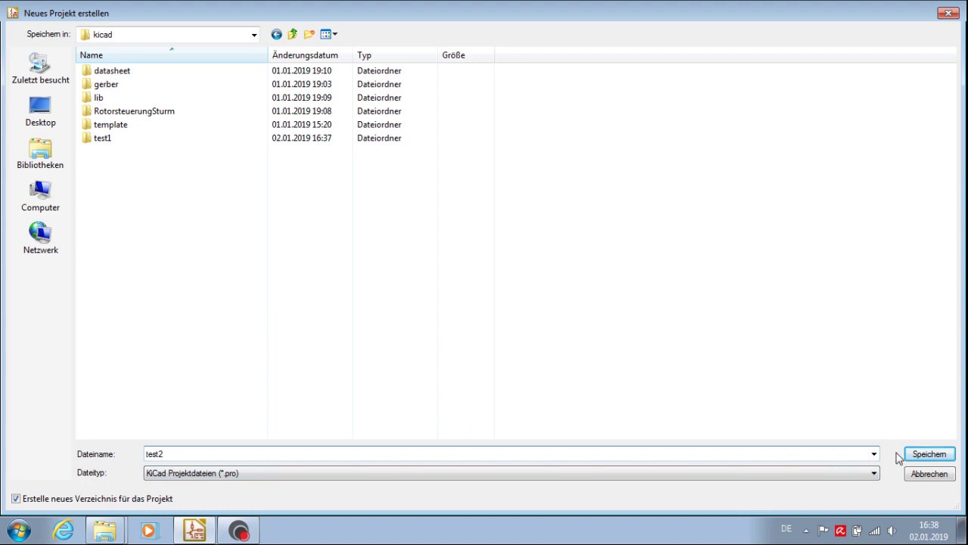
left_click(926, 453)
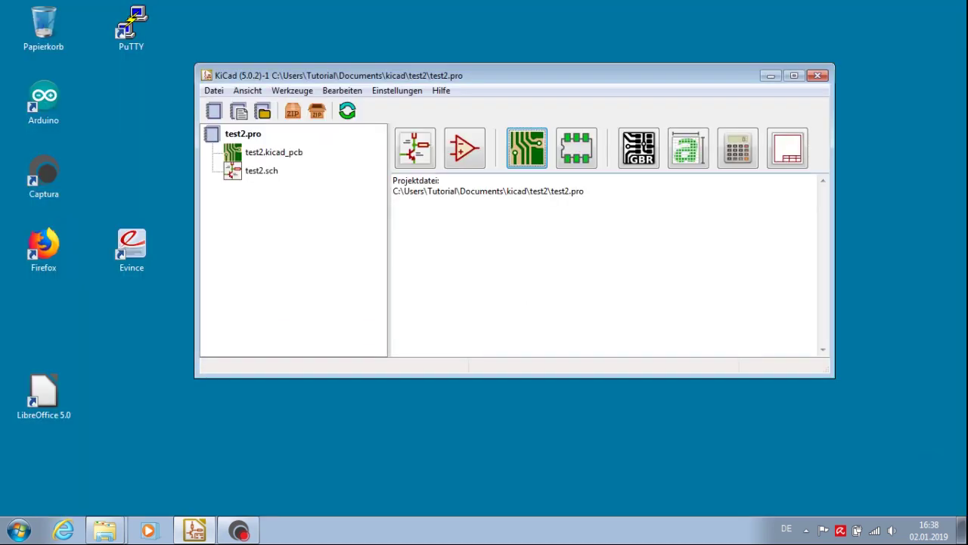
- Open the test2 board, check its via size and track width choices and setup options, and close the layout editor
left_click(535, 151)
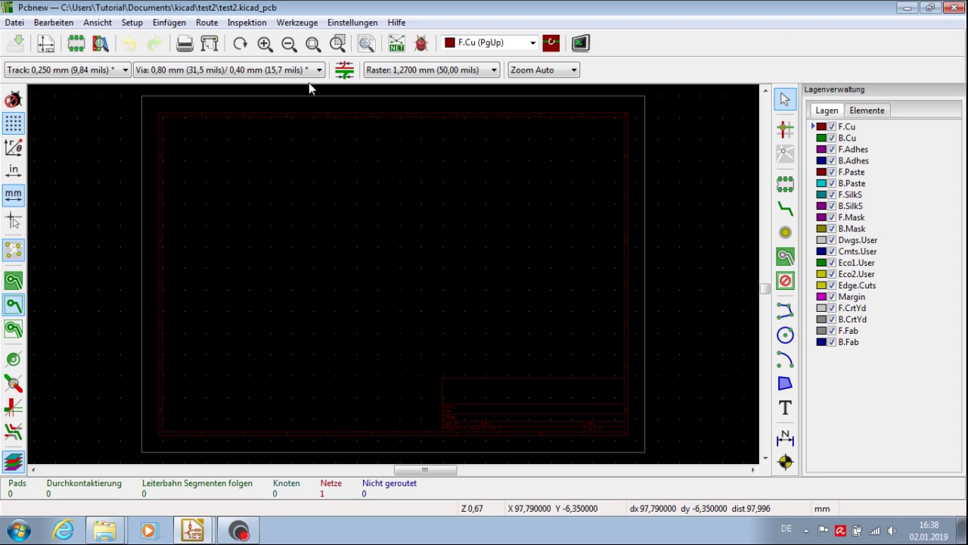
left_click(312, 76)
left_click(94, 74)
left_click(93, 73)
left_click(177, 135)
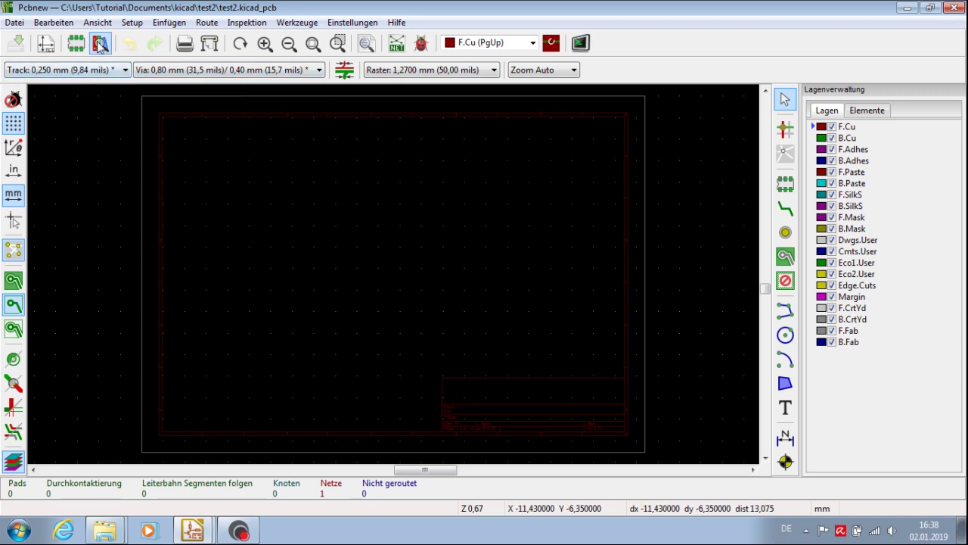
left_click(127, 23)
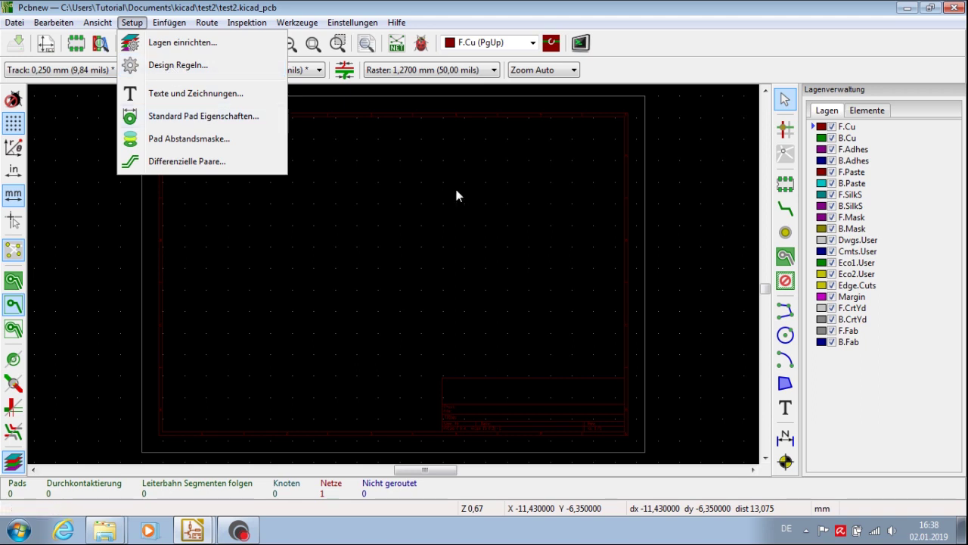
left_click(399, 199)
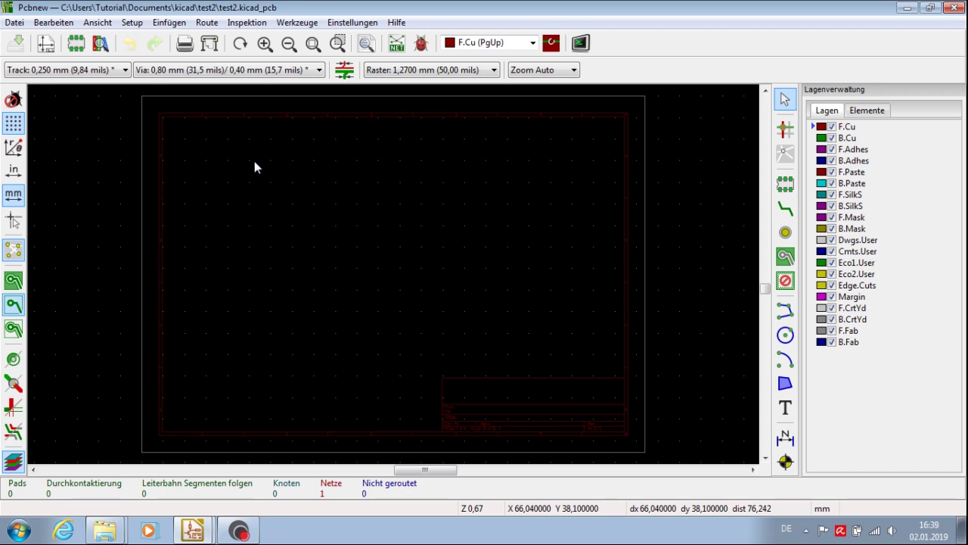
left_click(955, 9)
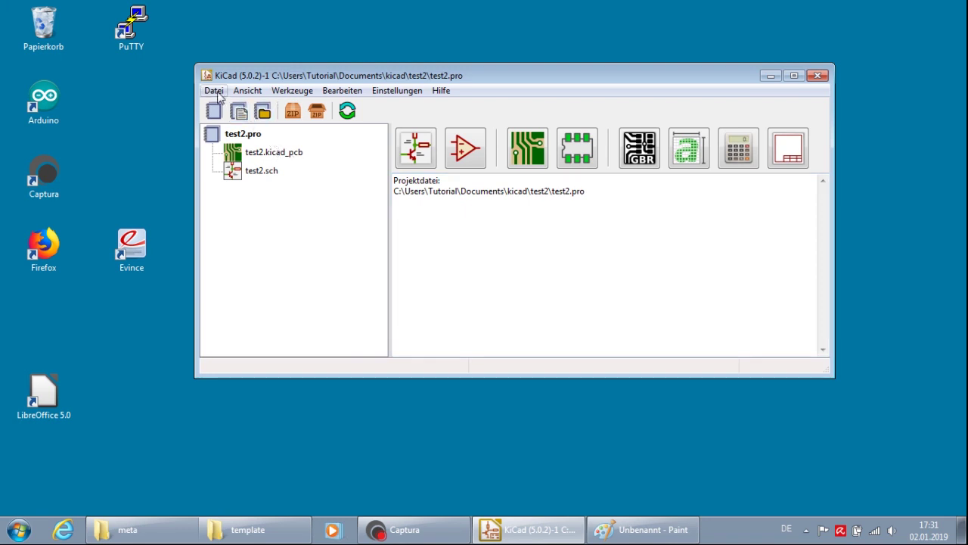
- Create a new project named myTemplate in its own directory inside the kicad template folder
left_click(216, 111)
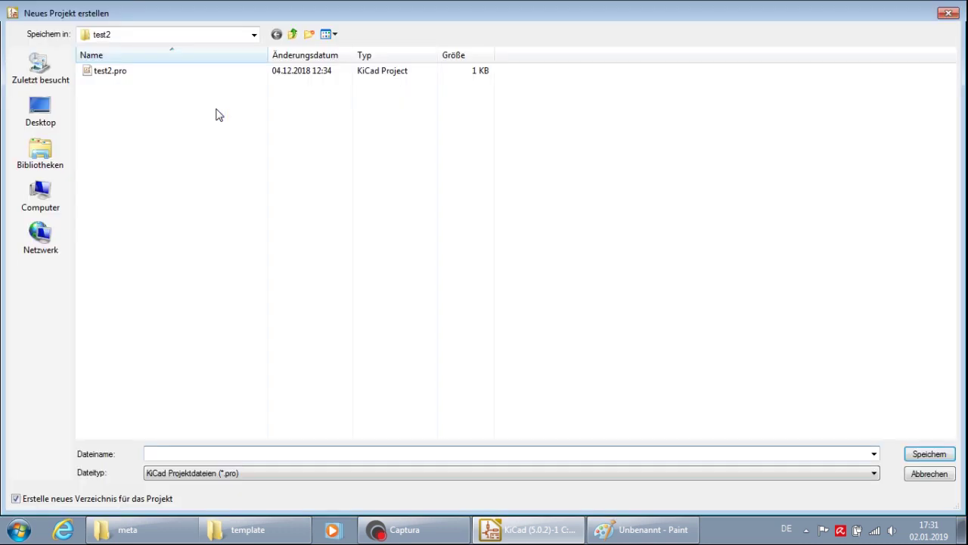
left_click(292, 35)
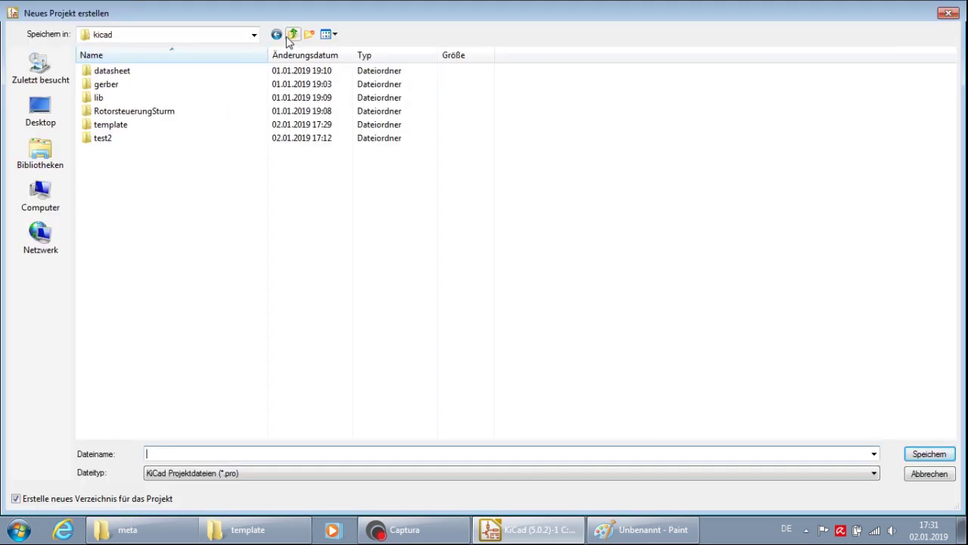
double_click(135, 128)
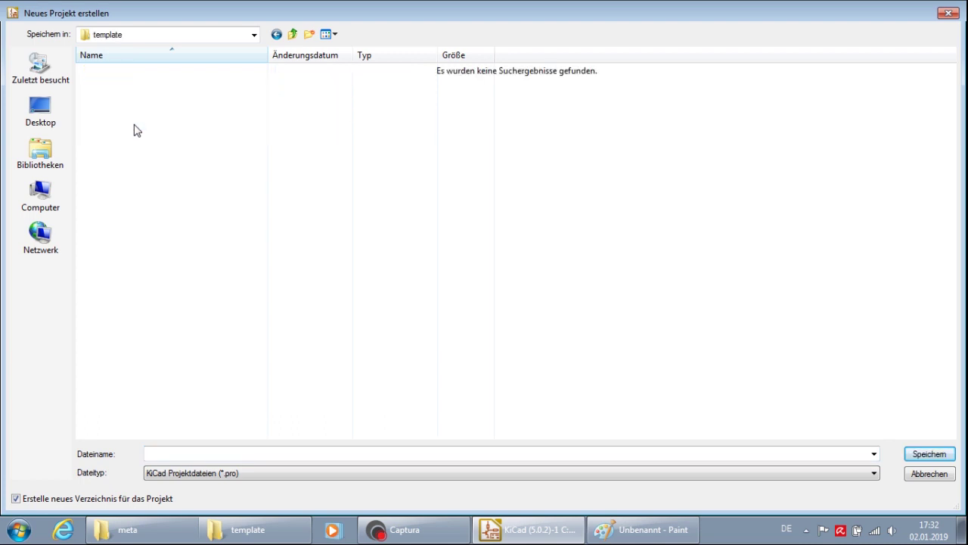
left_click(193, 453)
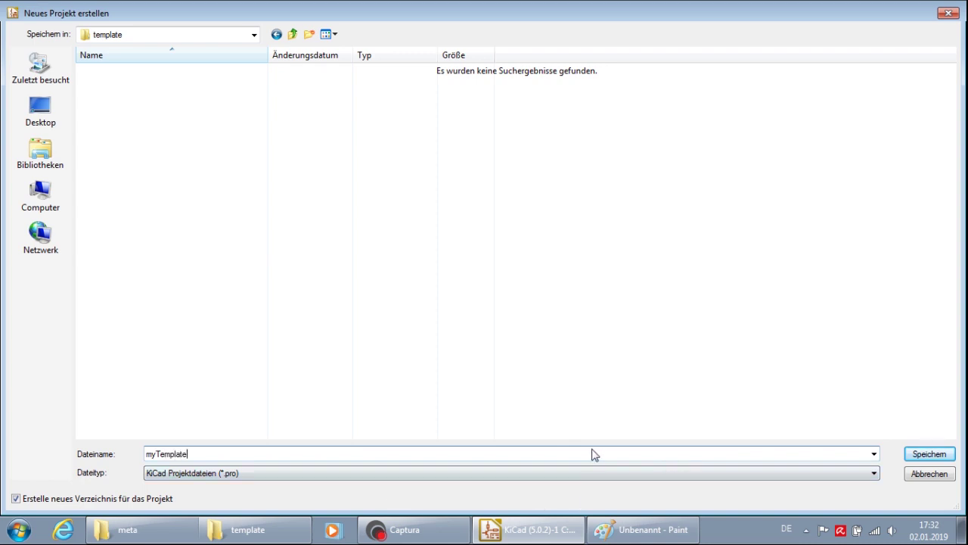
left_click(922, 456)
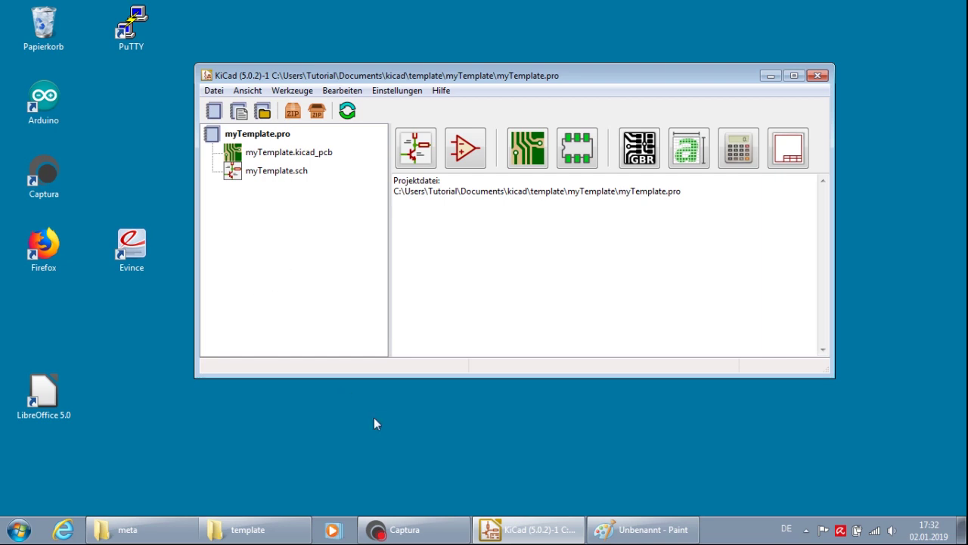
- Switch to Windows Explorer and create a folder named meta inside the myTemplate project folder
left_click(254, 529)
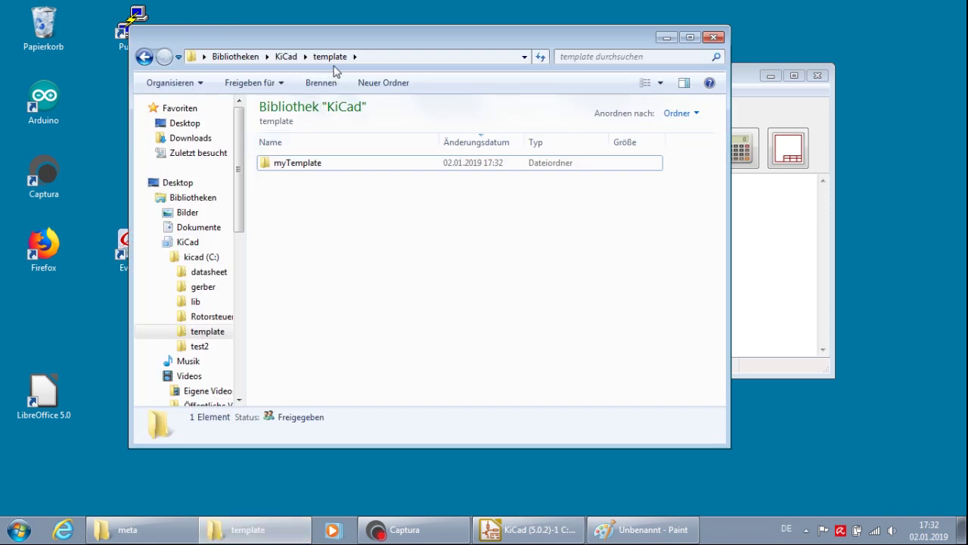
double_click(296, 165)
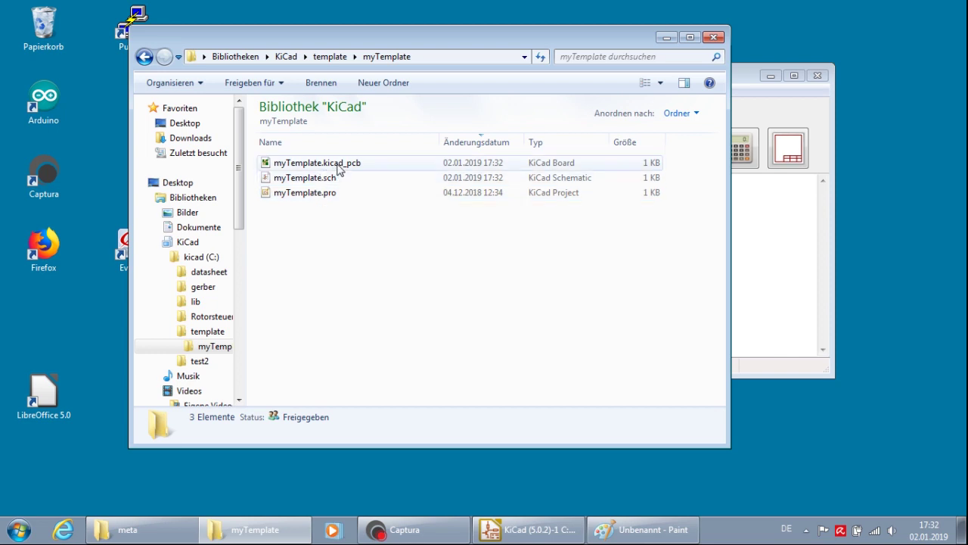
right_click(477, 285)
mouse_move(583, 452)
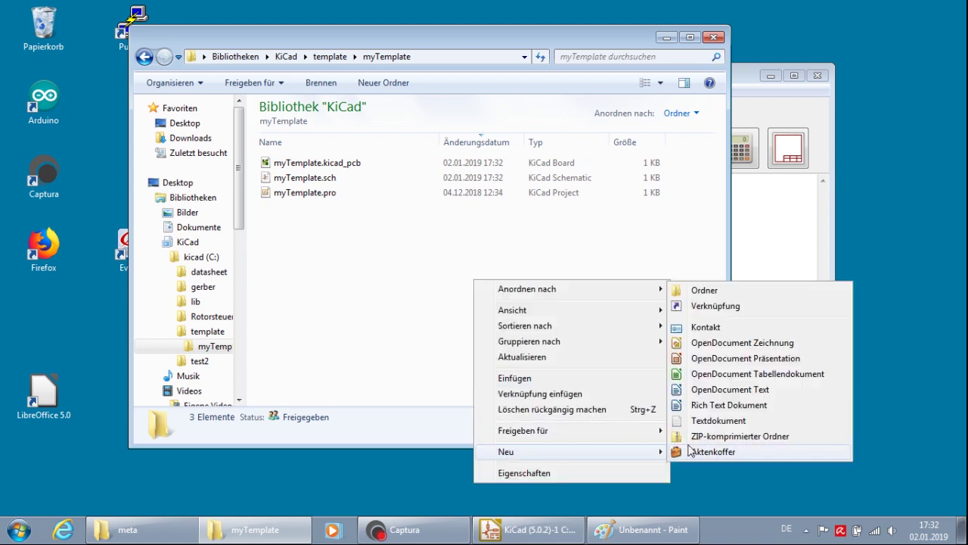
left_click(718, 293)
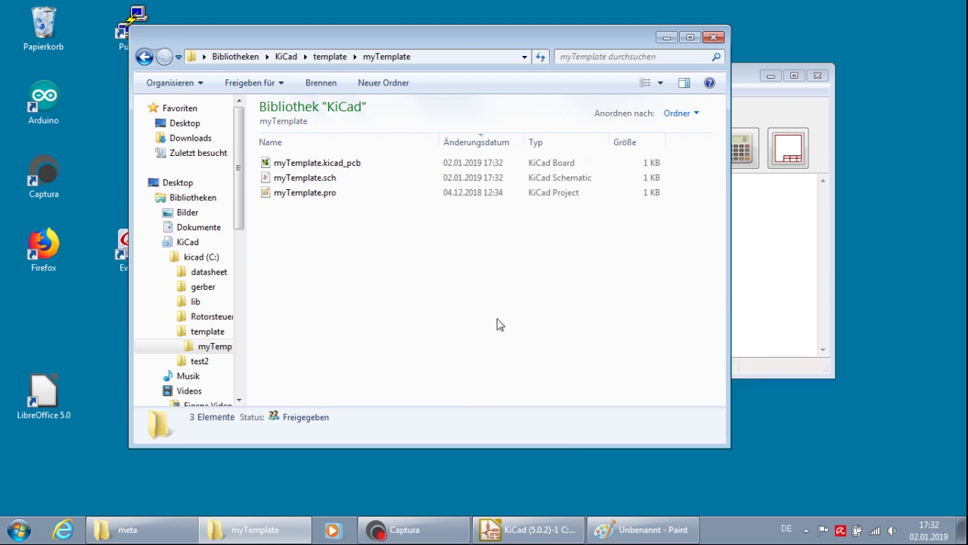
type("met")
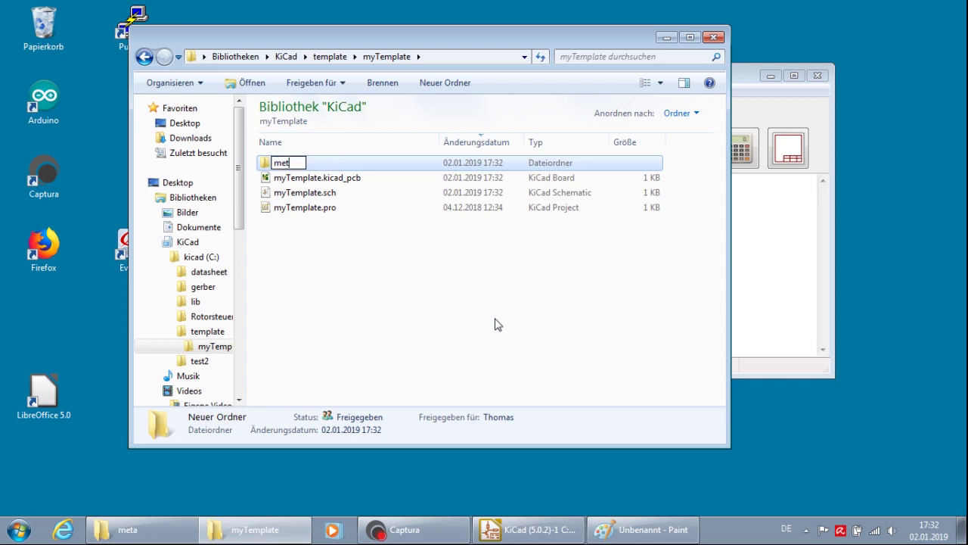
type("a")
key("Return")
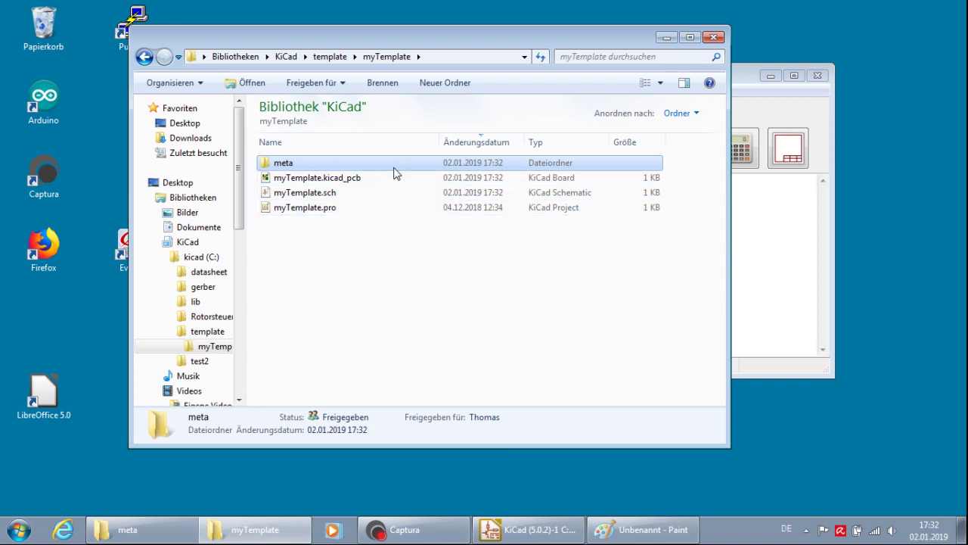
- Open the new meta folder and bring up KiCad's Arduino_Nano template meta folder beside it, showing its full path
double_click(393, 170)
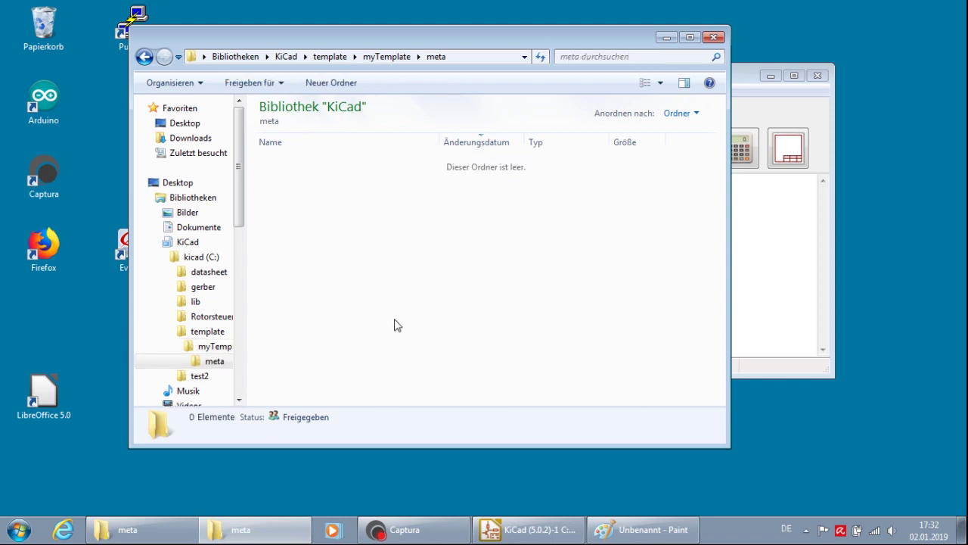
left_click(160, 536)
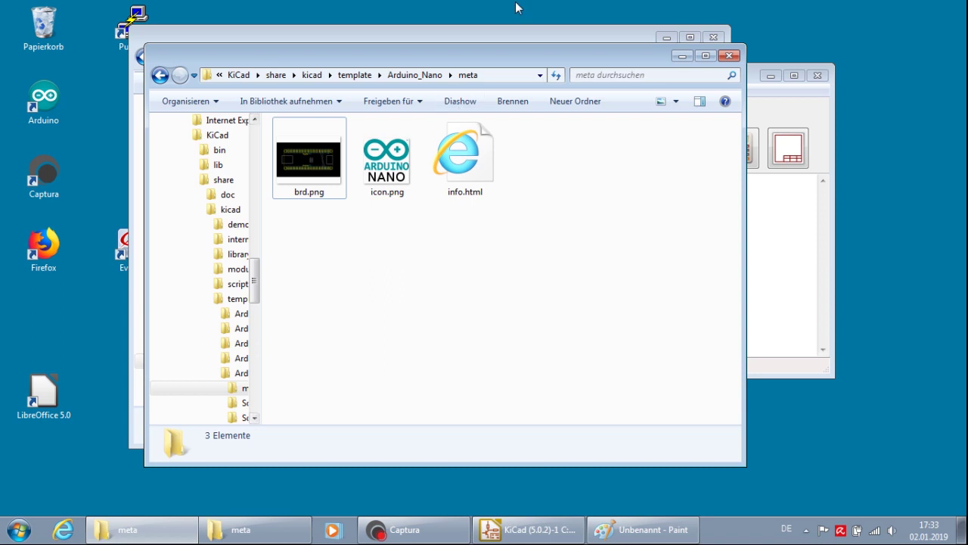
left_click_drag(506, 60, 685, 49)
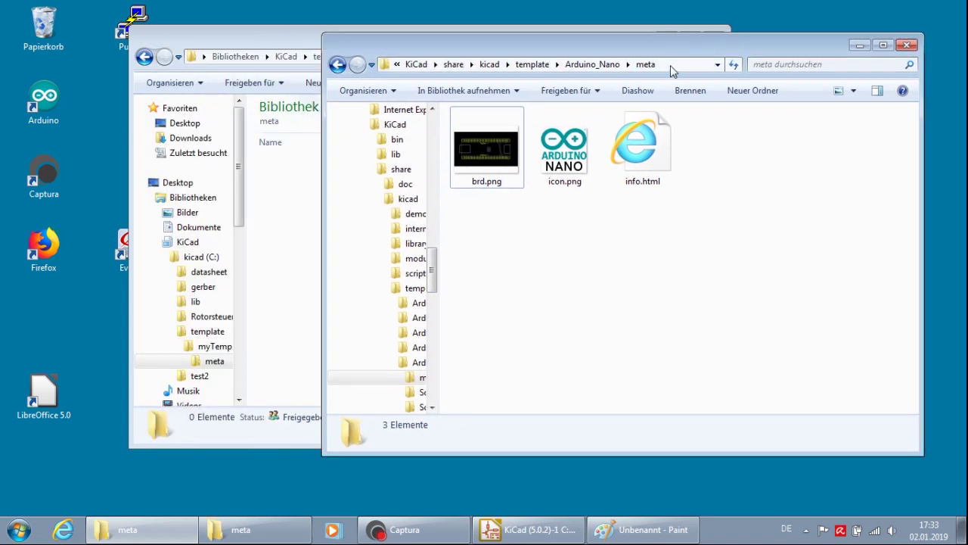
left_click(669, 66)
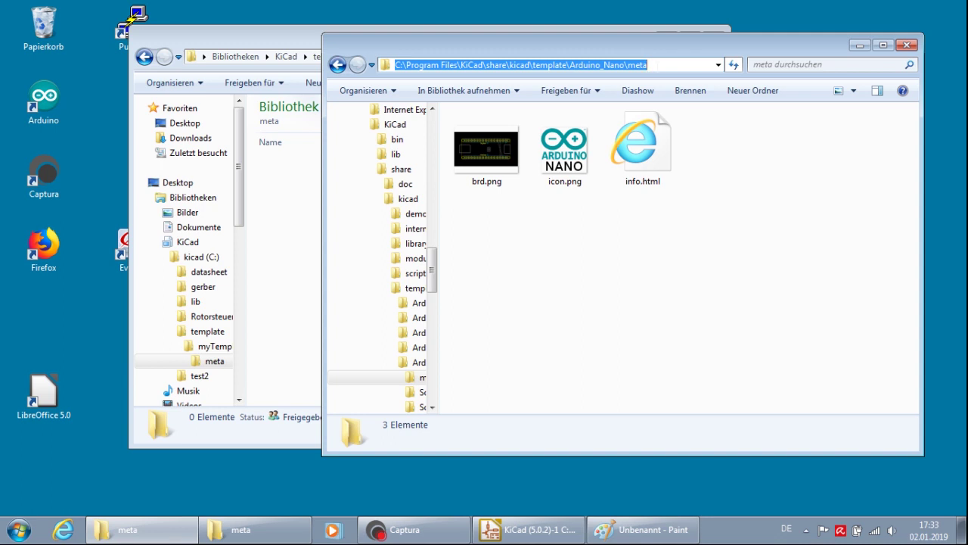
left_click(655, 66)
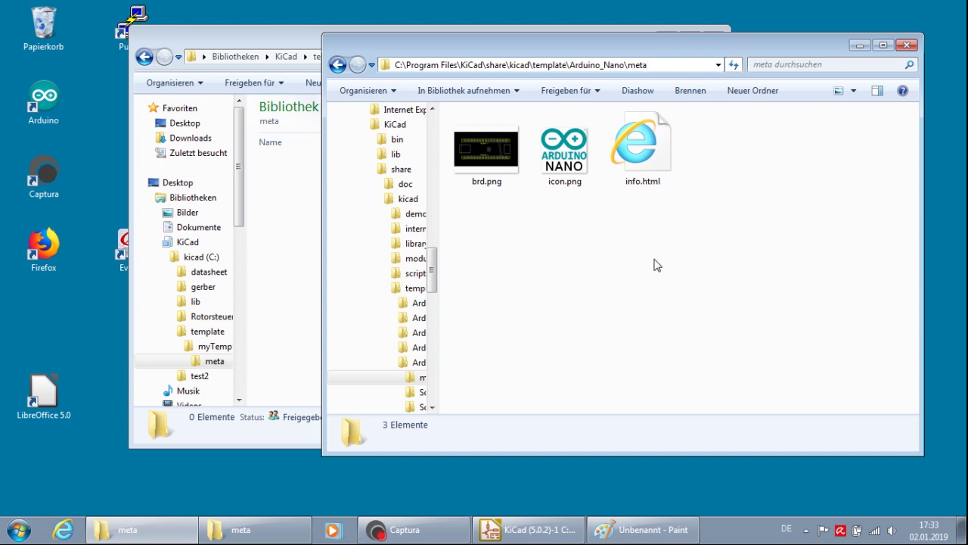
- Copy info.html from the Arduino_Nano meta folder into myTemplate's meta folder and close the source folder window
left_click(645, 150)
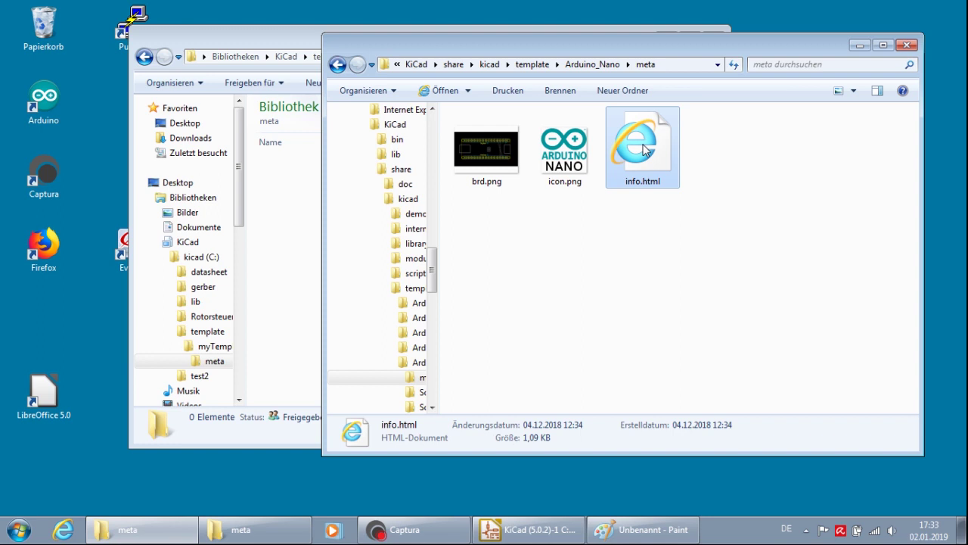
right_click(645, 150)
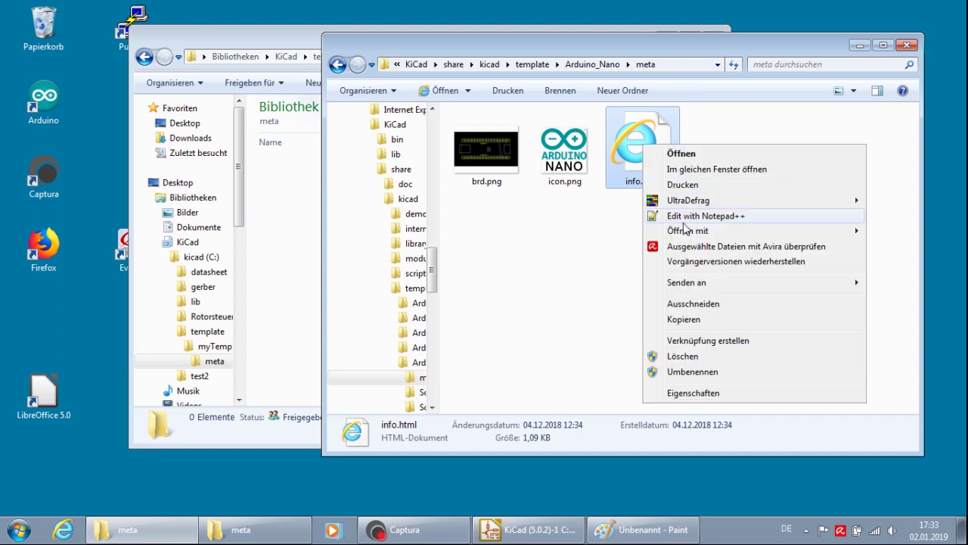
left_click(683, 320)
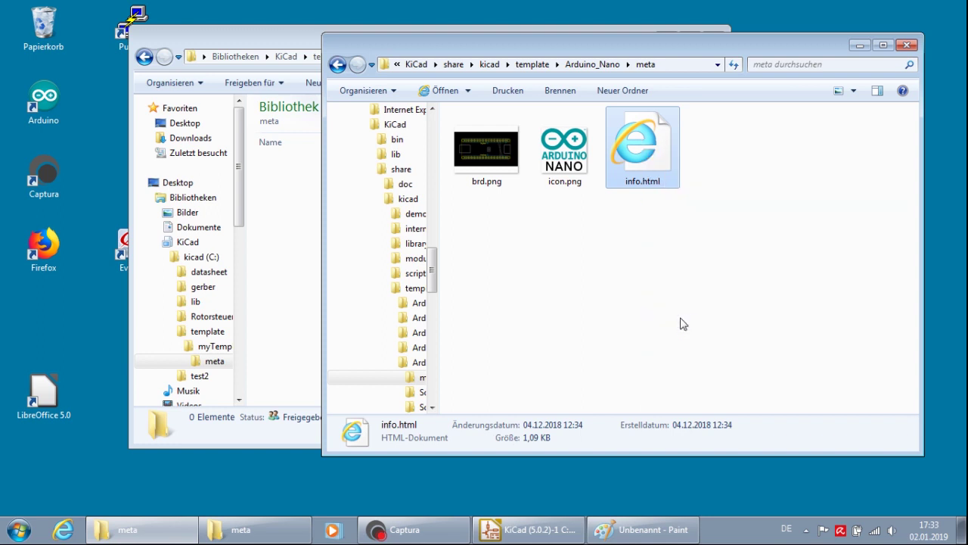
left_click(271, 204)
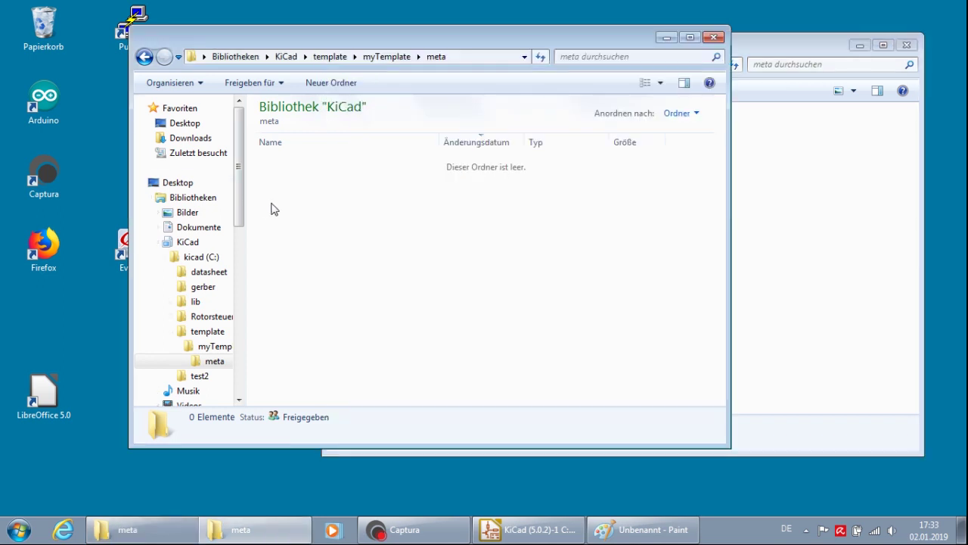
right_click(274, 209)
left_click(344, 306)
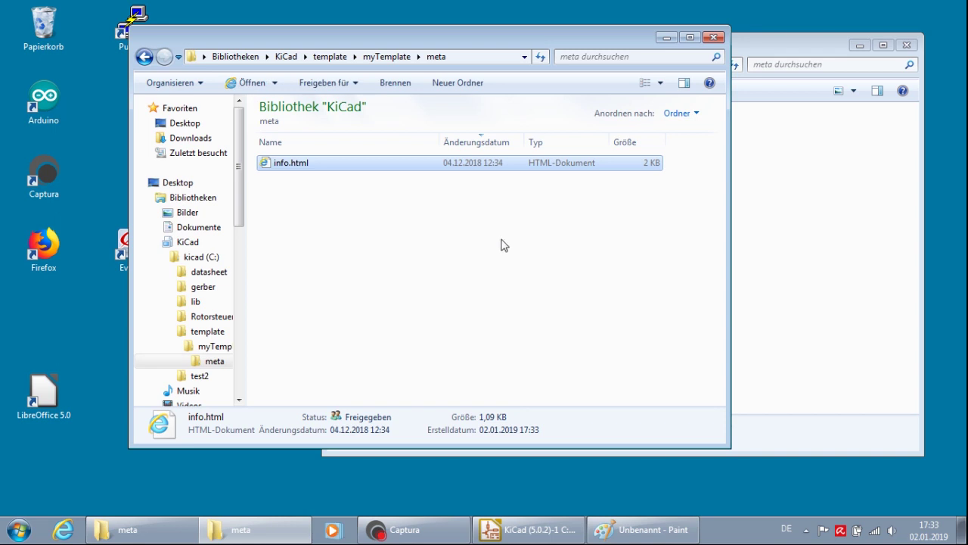
left_click(796, 241)
left_click(795, 240)
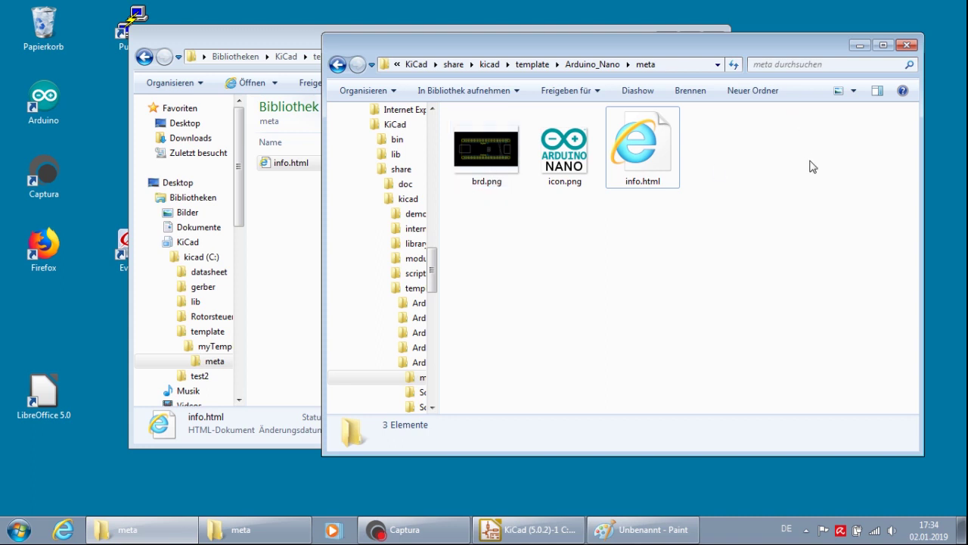
left_click(905, 46)
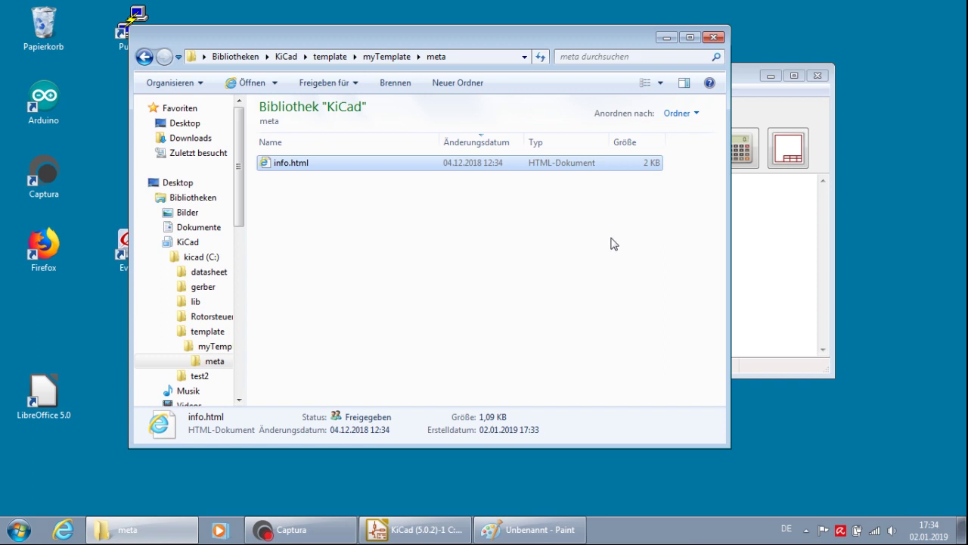
- Open info.html from the meta folder in Notepad++ and change the page's TITLE text to myVorlage
right_click(329, 163)
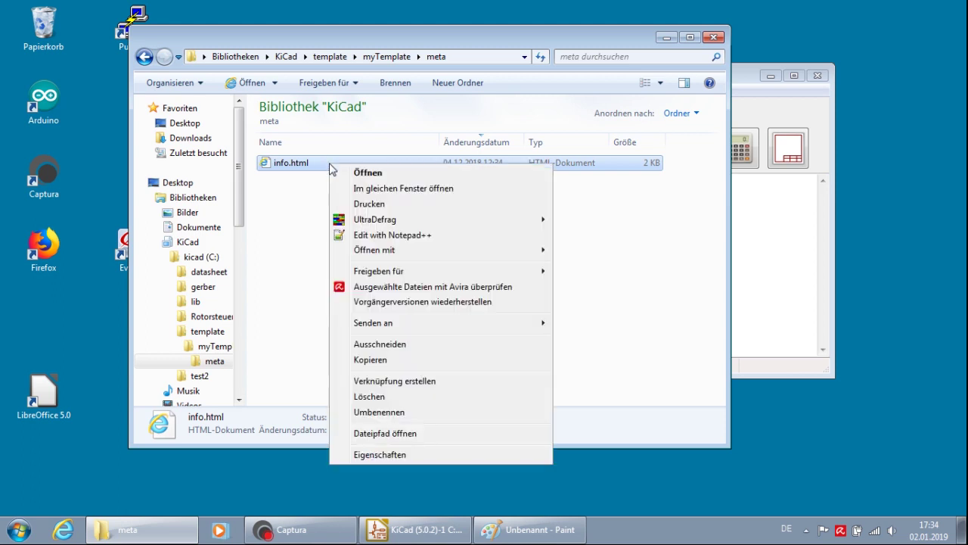
left_click(416, 236)
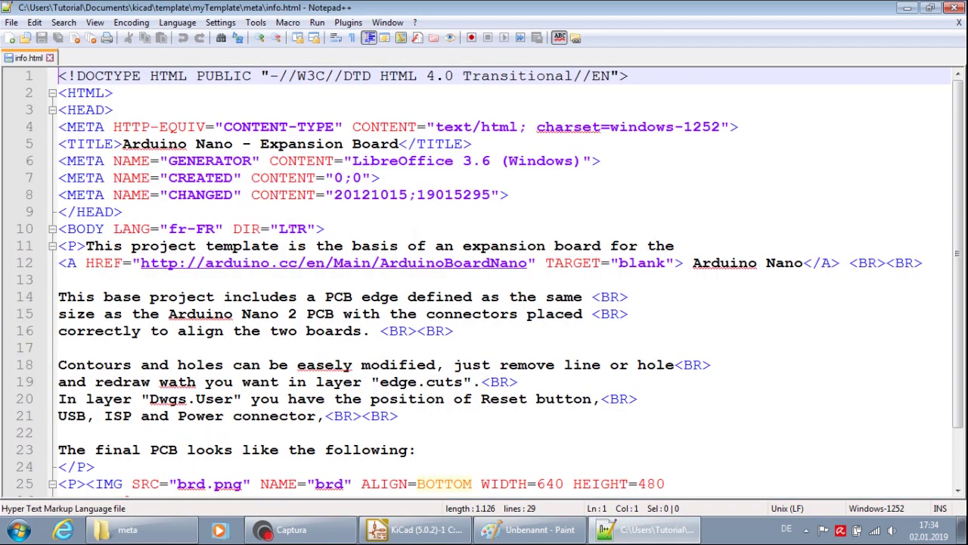
left_click_drag(399, 144, 122, 144)
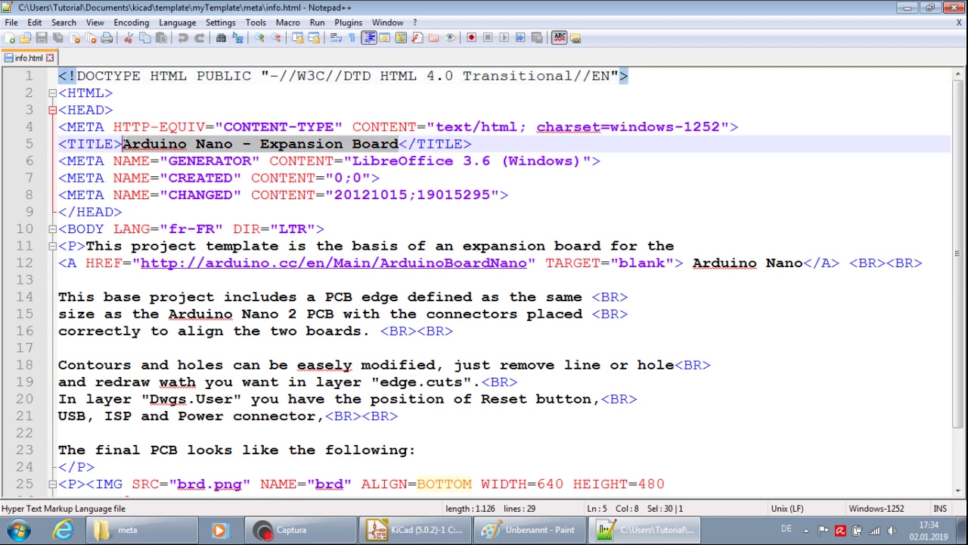
type("Vorla")
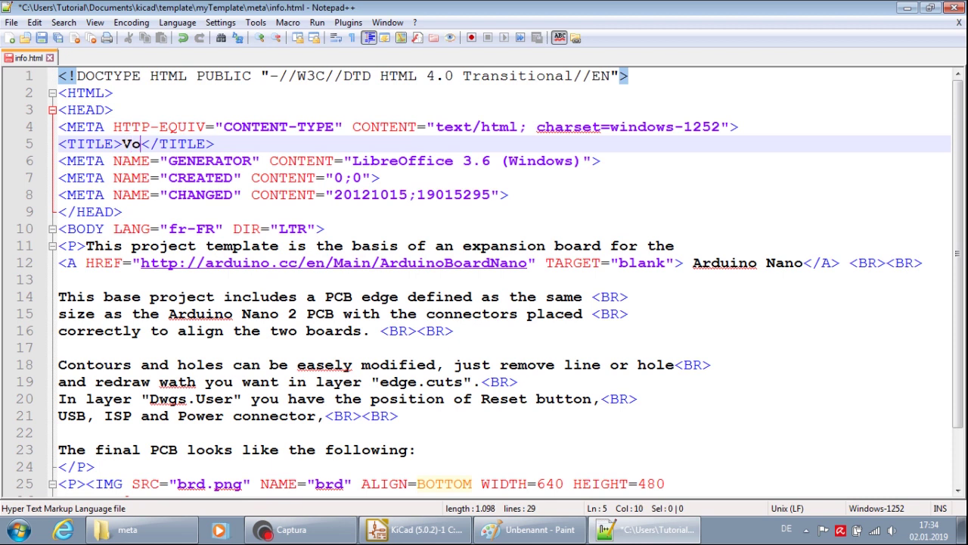
key("BackSpace")
key("BackSpace")
key("BackSpace")
key("BackSpace")
key("BackSpace")
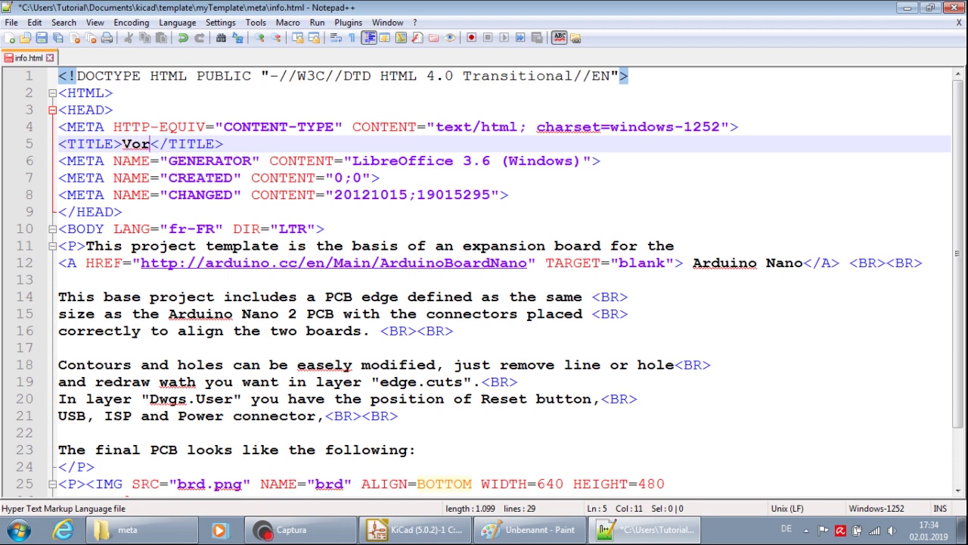
type("myV")
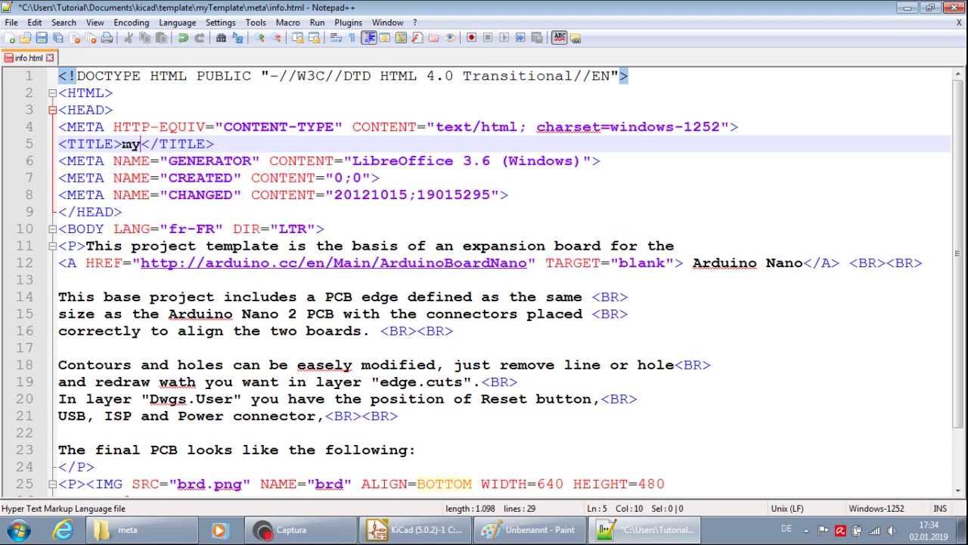
type("orla")
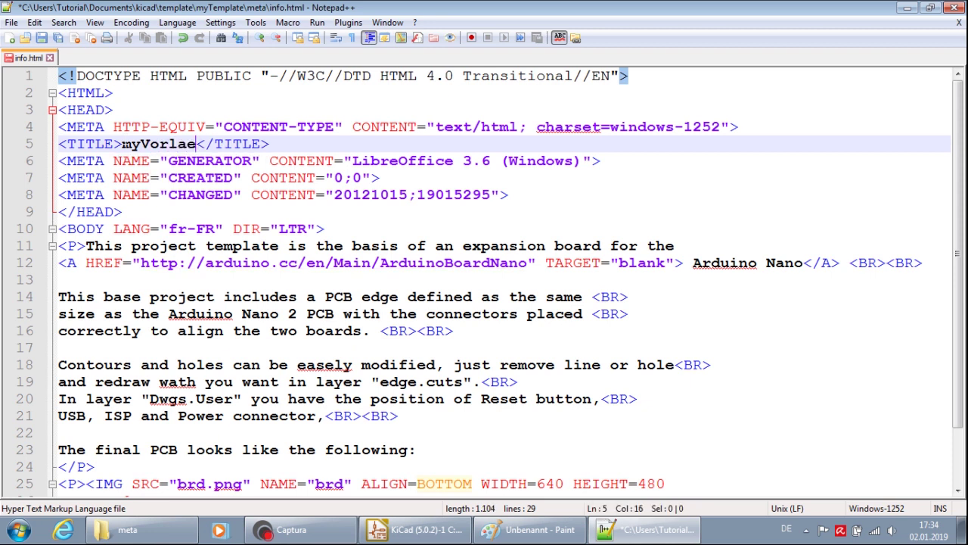
type("ge")
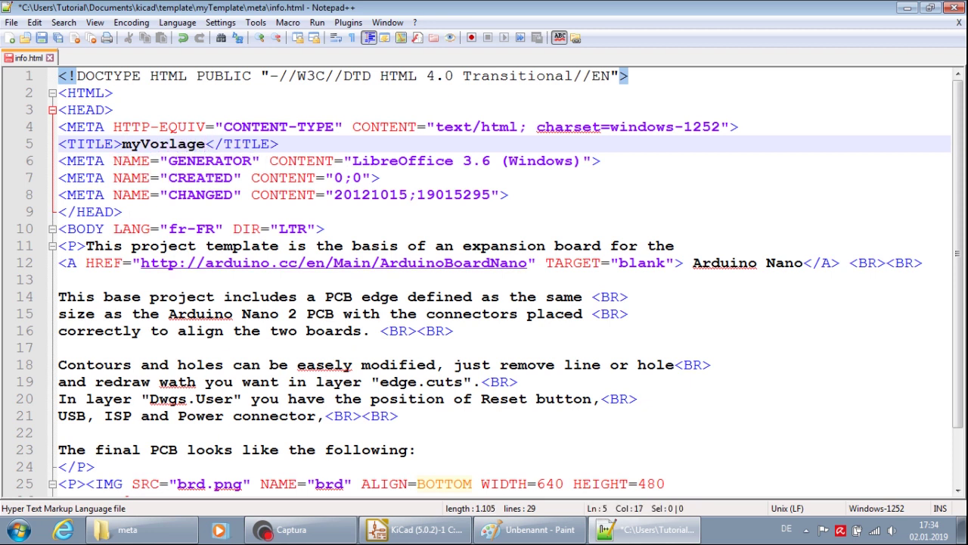
- Replace the introductory sentence and Arduino Nano link in the first body paragraph with "Mein erstes Template"
left_click_drag(85, 246, 840, 262)
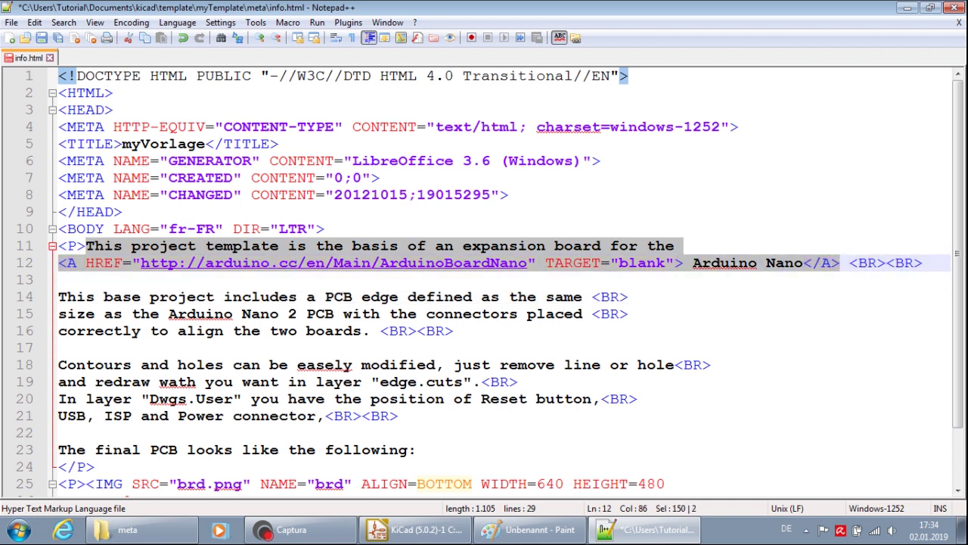
key("Delete")
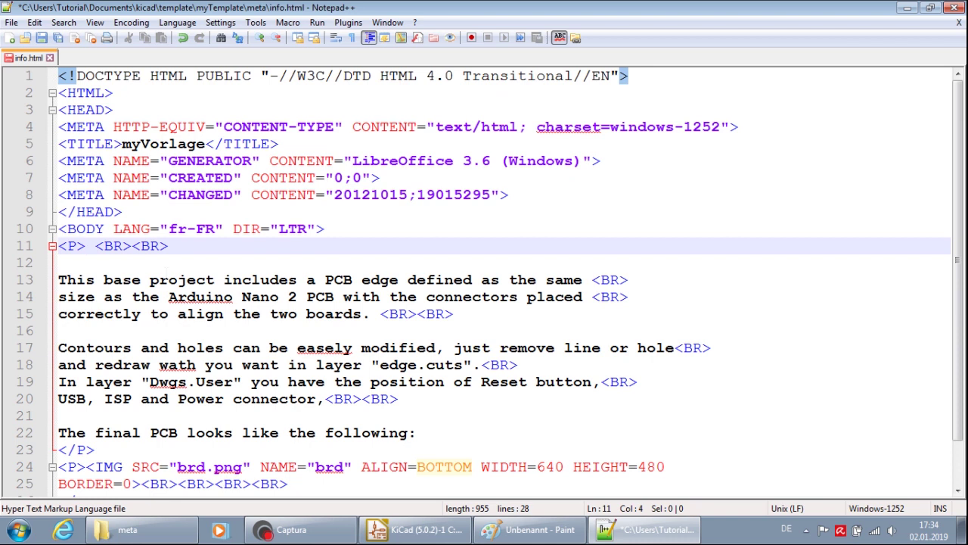
type("M")
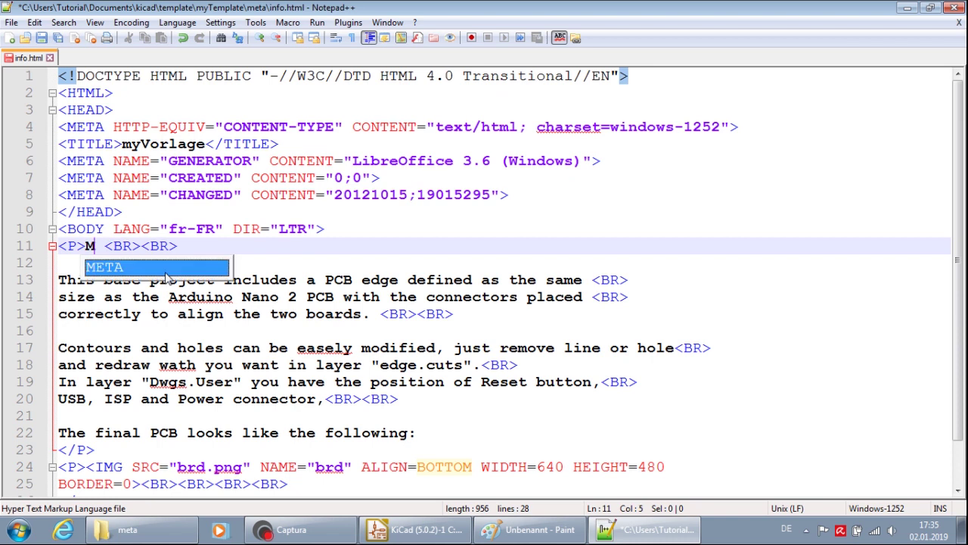
type("ein erst")
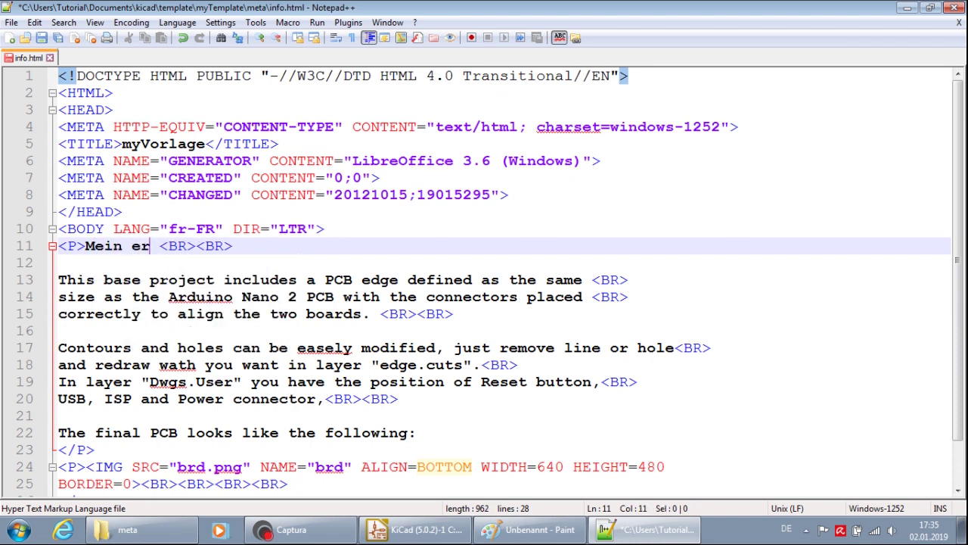
type("es Temopl")
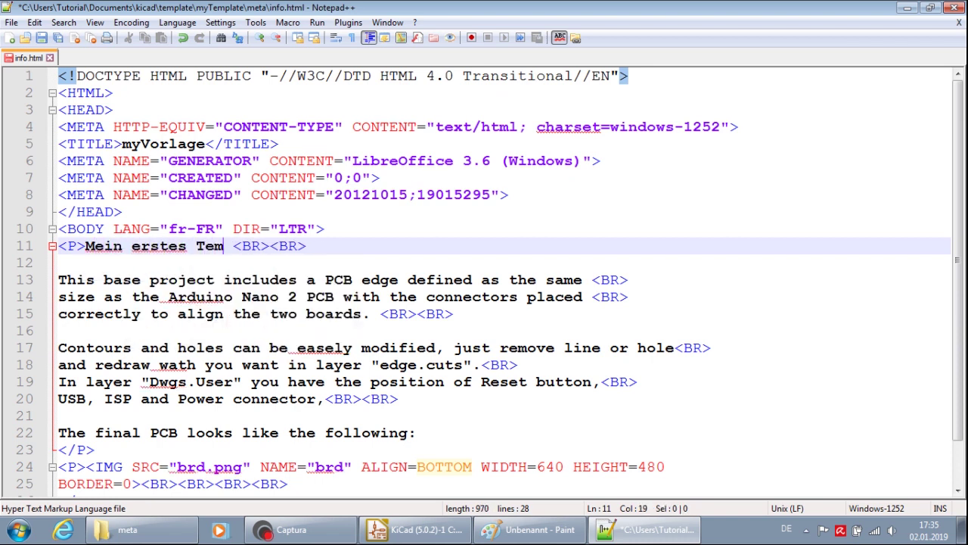
key("BackSpace")
key("BackSpace")
key("BackSpace")
type("plat")
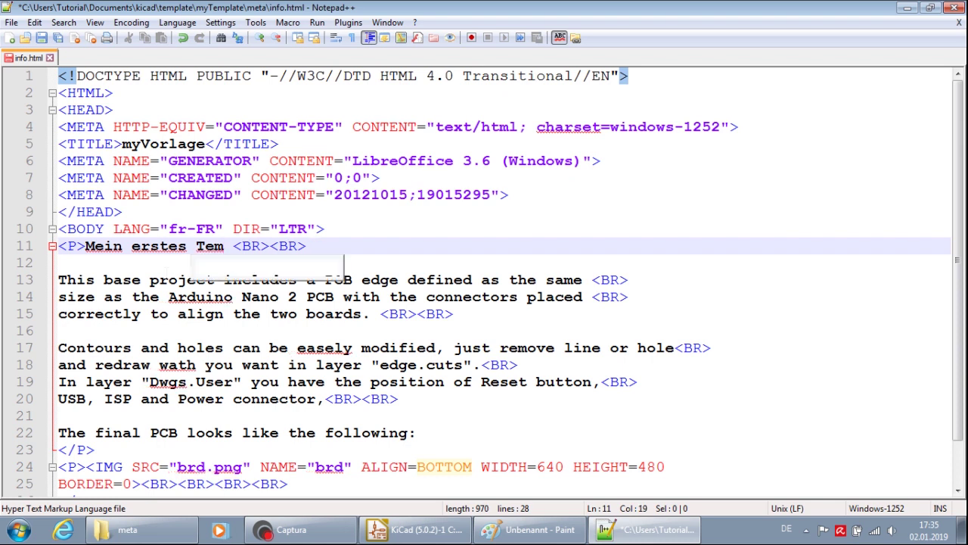
type("e")
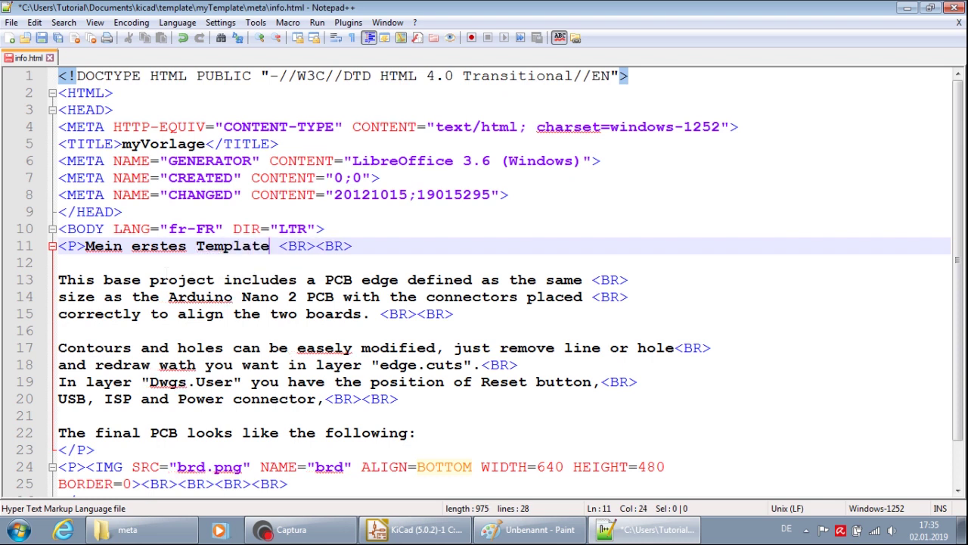
- Delete the remaining description text from "This base project includes" through "The final PCB looks like the following:", including the leftover blank lines
left_click_drag(53, 281, 53, 314)
key("shift+Down")
key("shift+Down")
key("shift+Down")
key("shift+Down")
key("shift+Down")
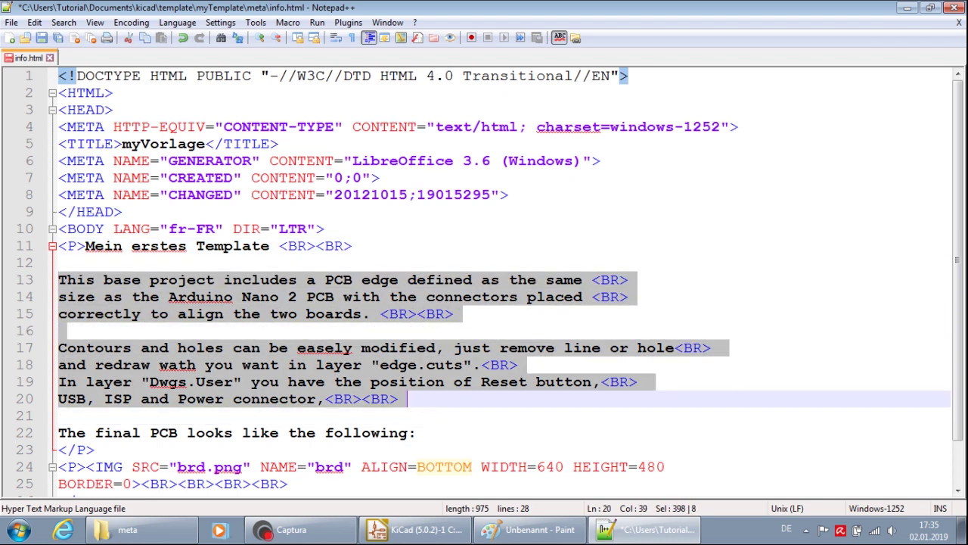
key("shift+Down")
key("shift+End")
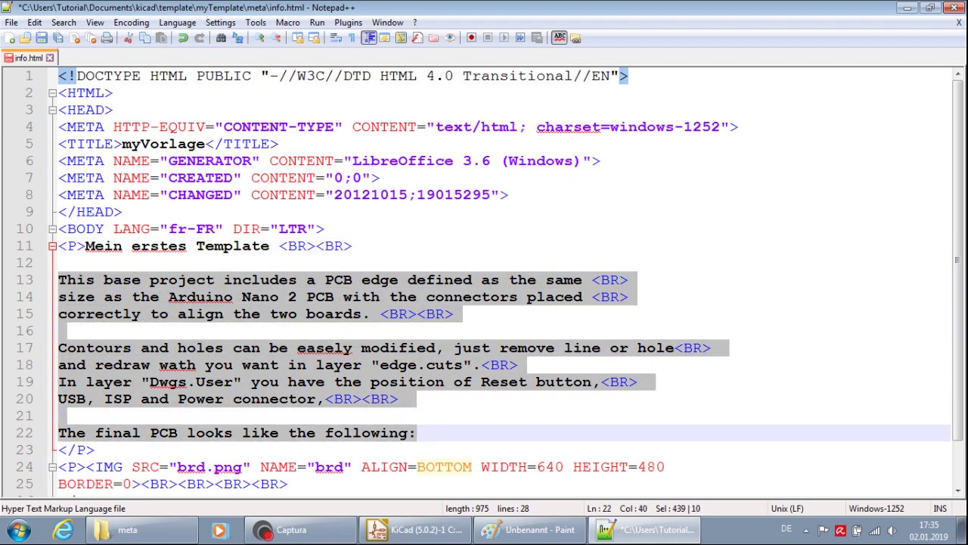
key("Delete")
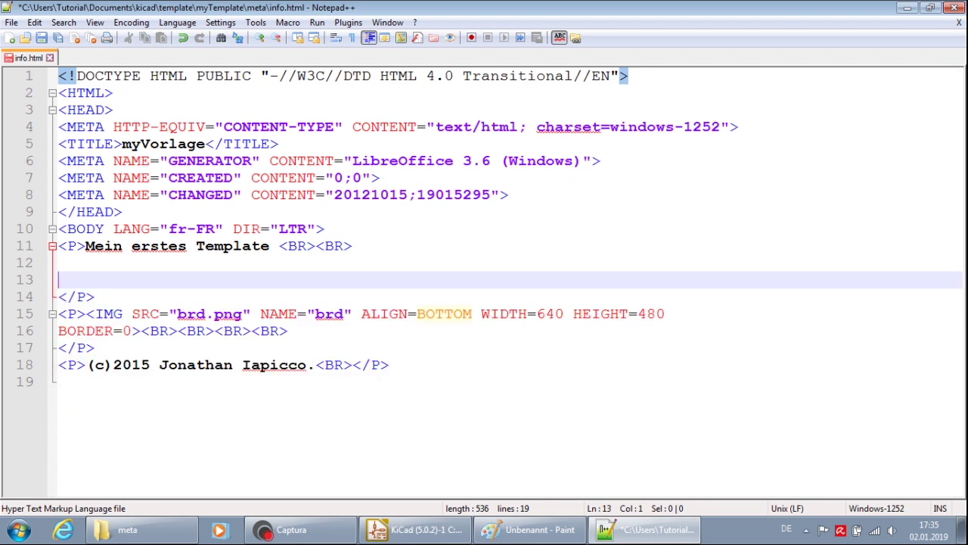
key("BackSpace")
key("BackSpace")
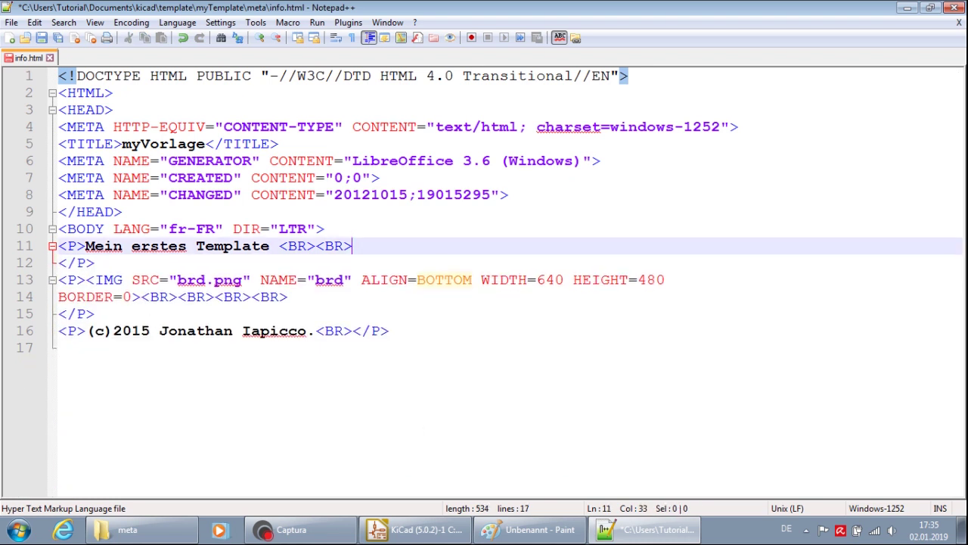
- Remove the entire paragraph containing the brd.png image, including its opening P tag and empty line
left_click_drag(86, 280, 94, 313)
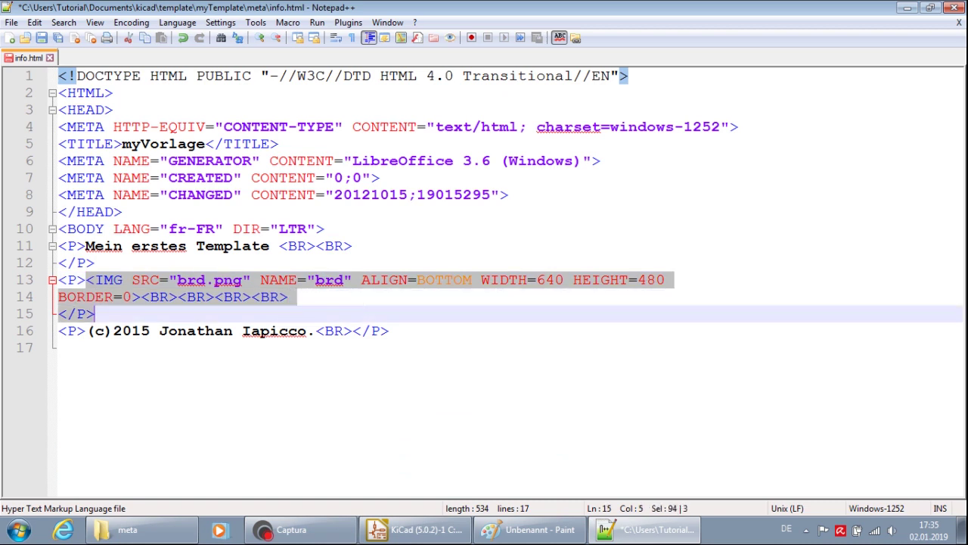
key("Delete")
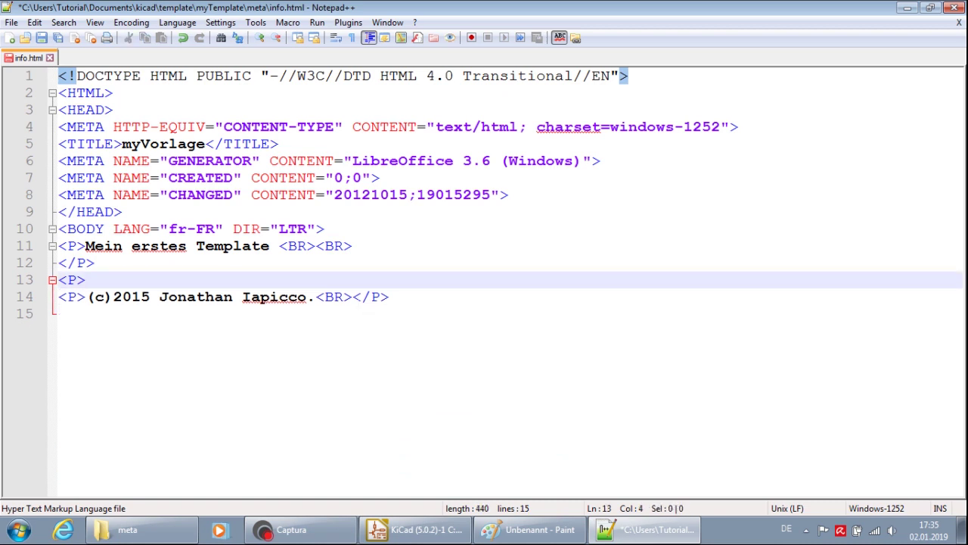
key("BackSpace")
key("BackSpace")
key("BackSpace")
key("BackSpace")
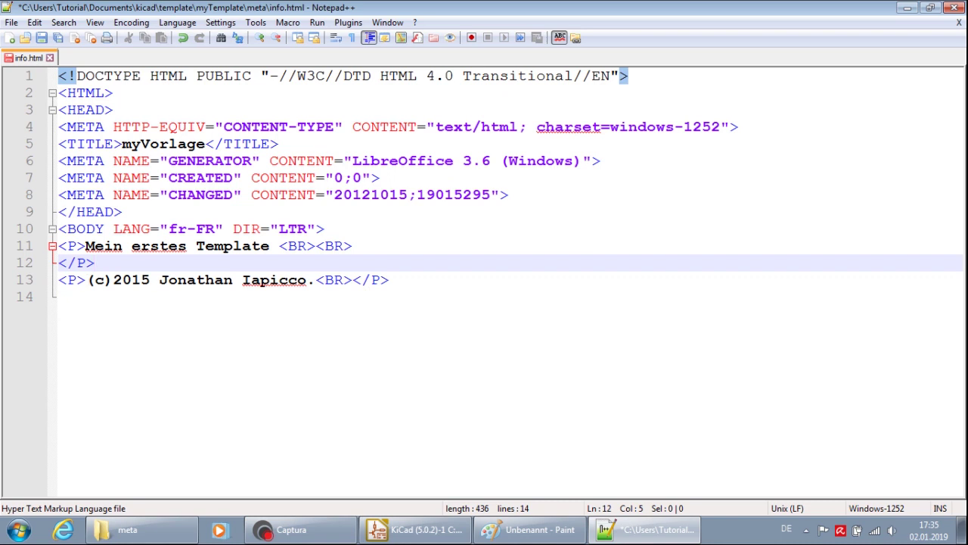
- Change the copyright line's year to 2019, replace the author's name with your own, then save info.html and close the editor
left_click(146, 279)
key("shift+Right")
type("9")
key("Right")
key("shift+Right")
key("shift+Right")
key("shift+Right")
key("shift+Right")
key("shift+Right")
key("shift+Right")
key("shift+Right")
key("shift+Right")
key("shift+Right")
key("shift+Right")
key("shift+Right")
key("shift+Right")
key("shift+Right")
key("shift+Right")
key("shift+Right")
key("shift+Right")
key("shift+Right")
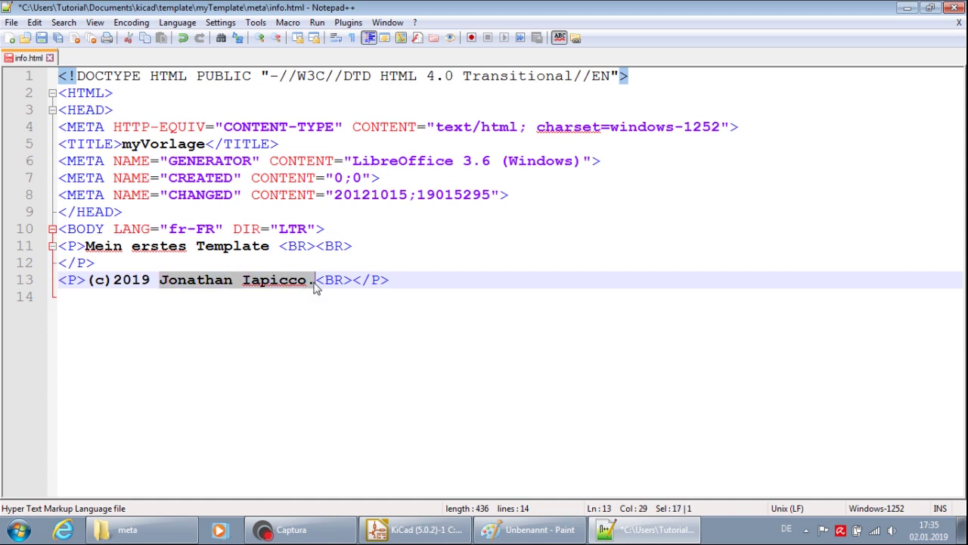
type("Tom")
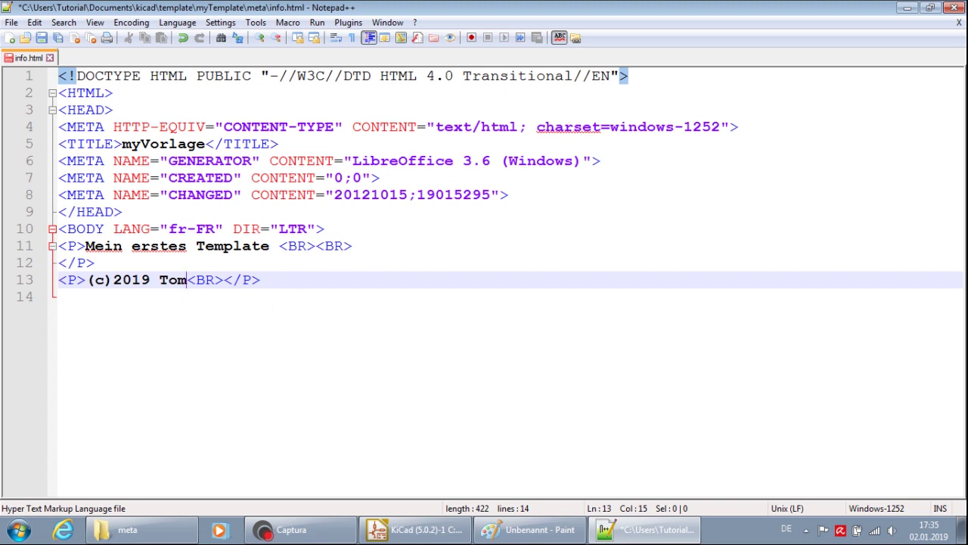
left_click(41, 38)
left_click(951, 9)
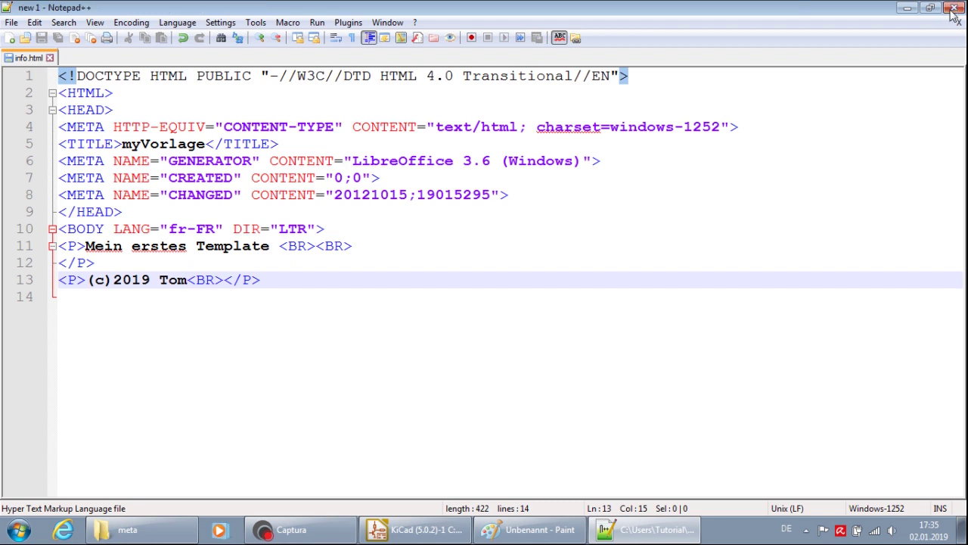
- Preview the edited info.html in the web browser, then close it and return to the meta folder
double_click(430, 164)
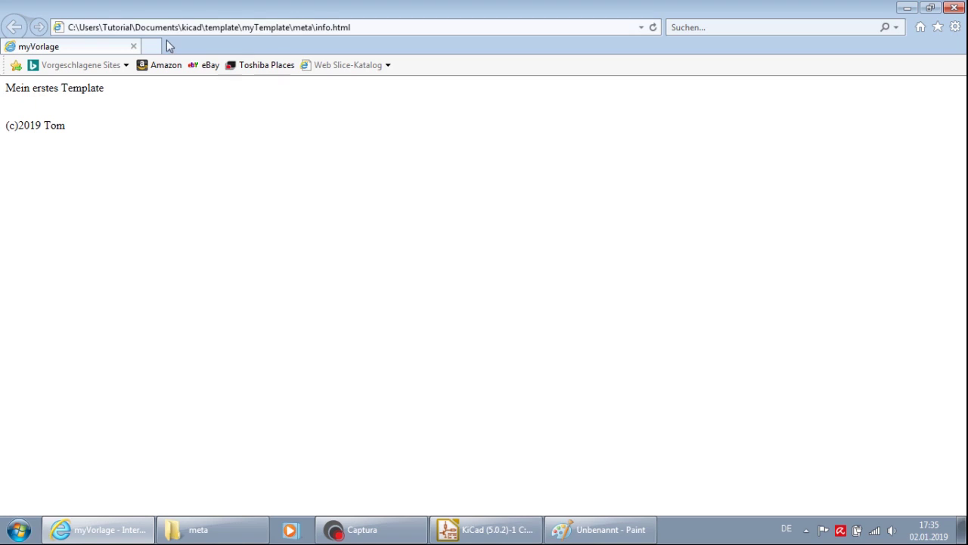
left_click(954, 7)
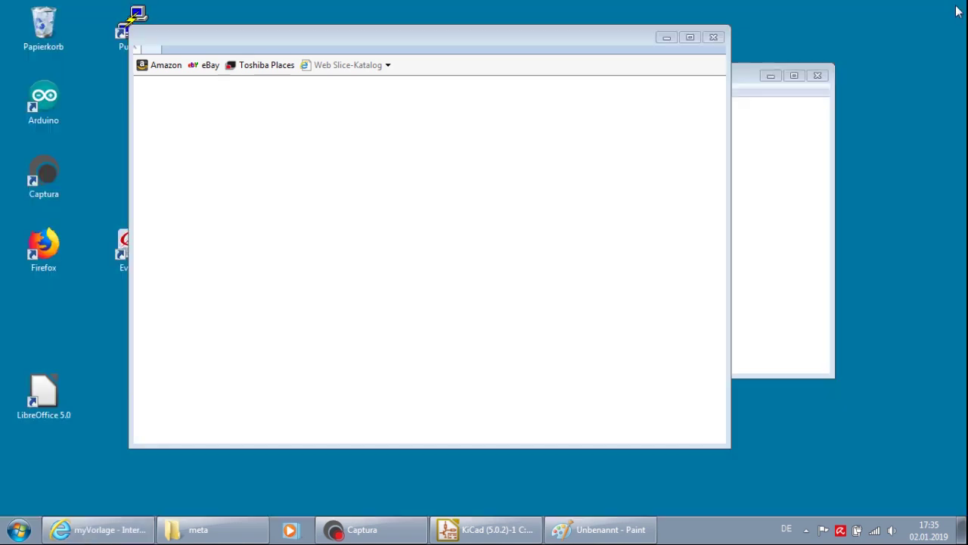
left_click(566, 252)
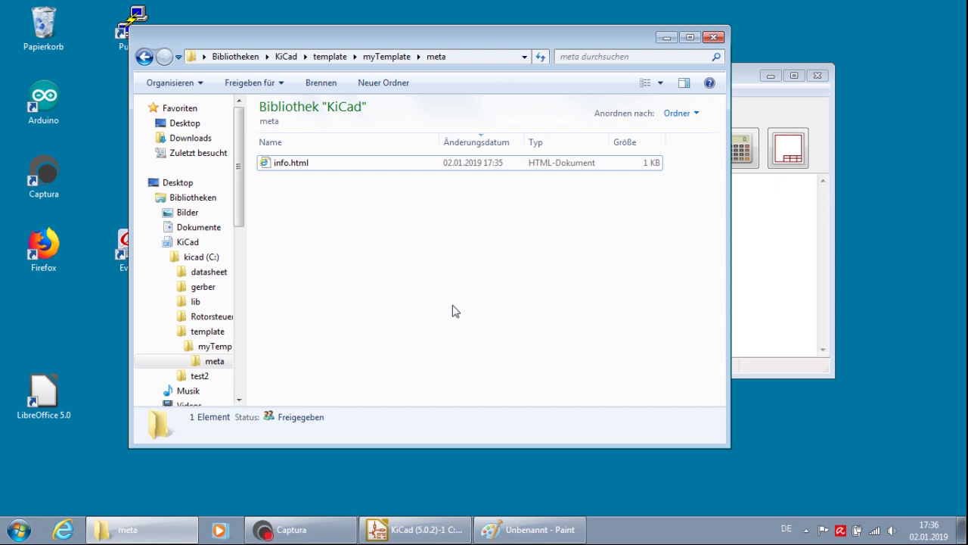
- Switch to Paint and resize the blank image to 64 × 64 pixels without keeping the aspect ratio
left_click(529, 529)
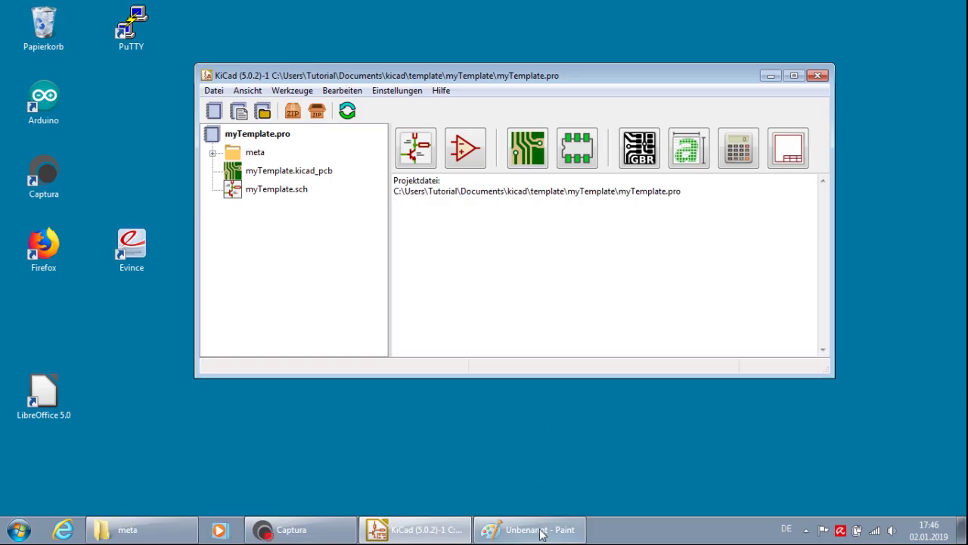
left_click(540, 531)
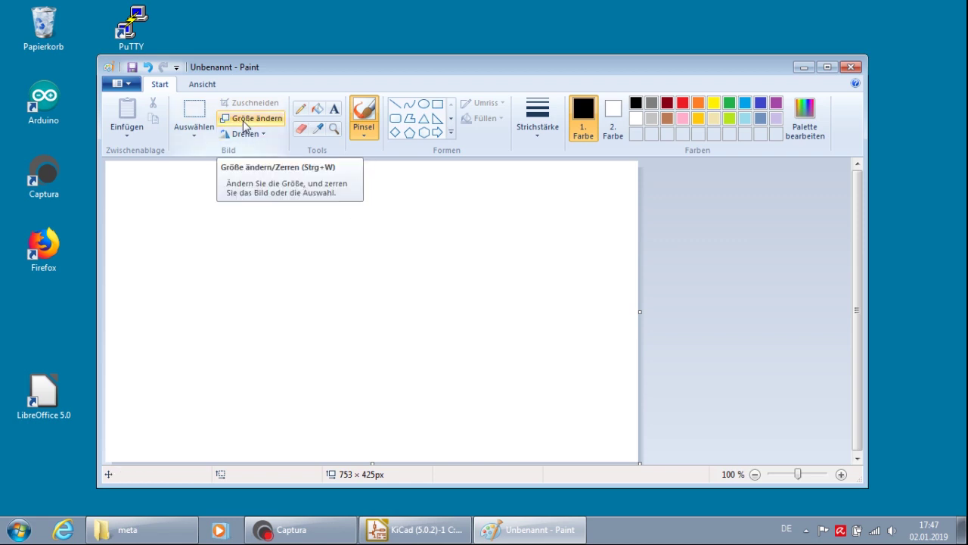
left_click(244, 121)
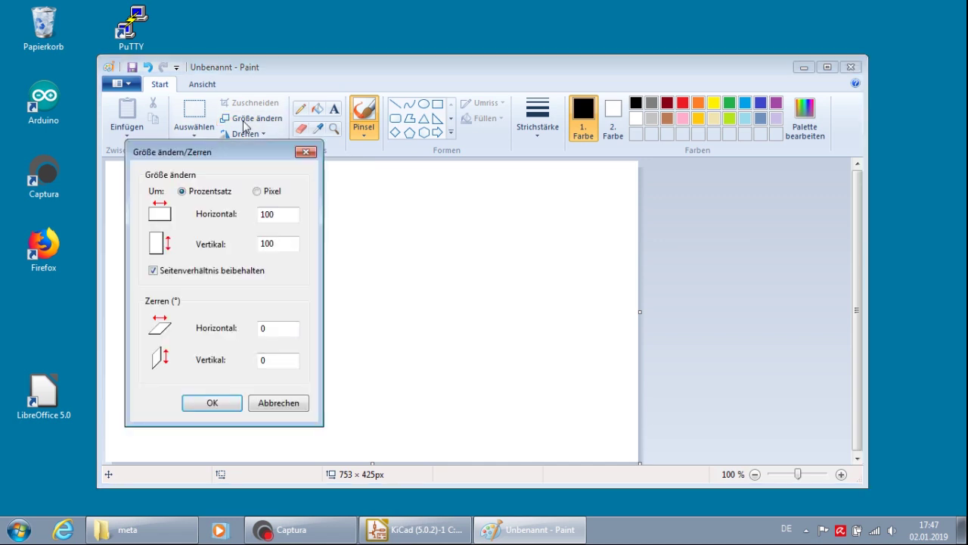
left_click(258, 192)
left_click(215, 271)
double_click(275, 243)
type("64")
double_click(268, 214)
type("64")
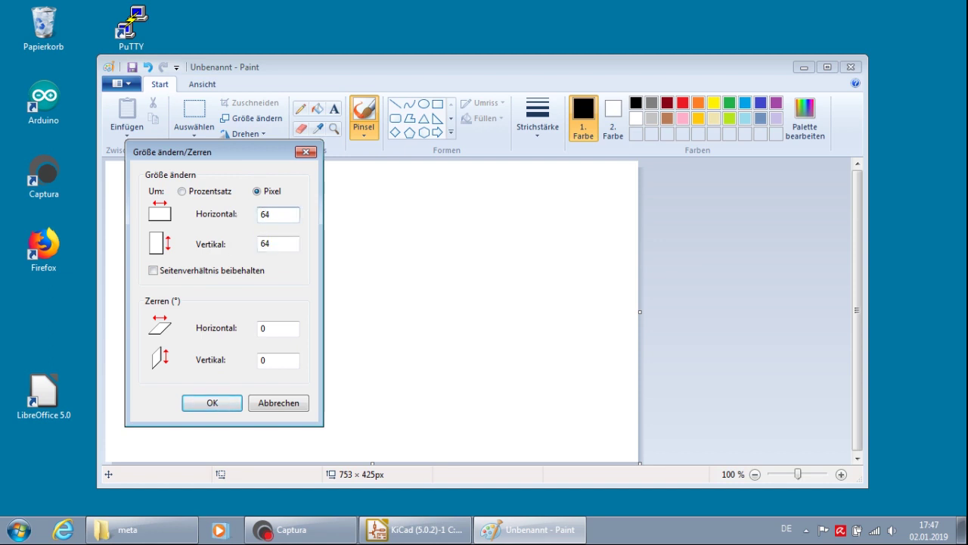
left_click(231, 407)
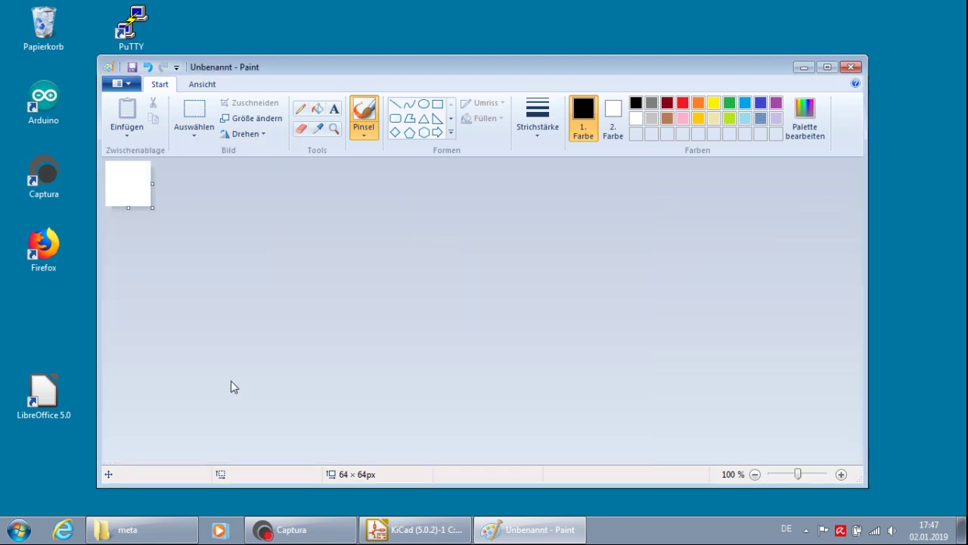
- Add the text "Vorlage" to the blank icon image and widen its text box so the word fits on one line
left_click(841, 474)
left_click(841, 474)
left_click(841, 475)
left_click(842, 475)
left_click(841, 475)
left_click(841, 475)
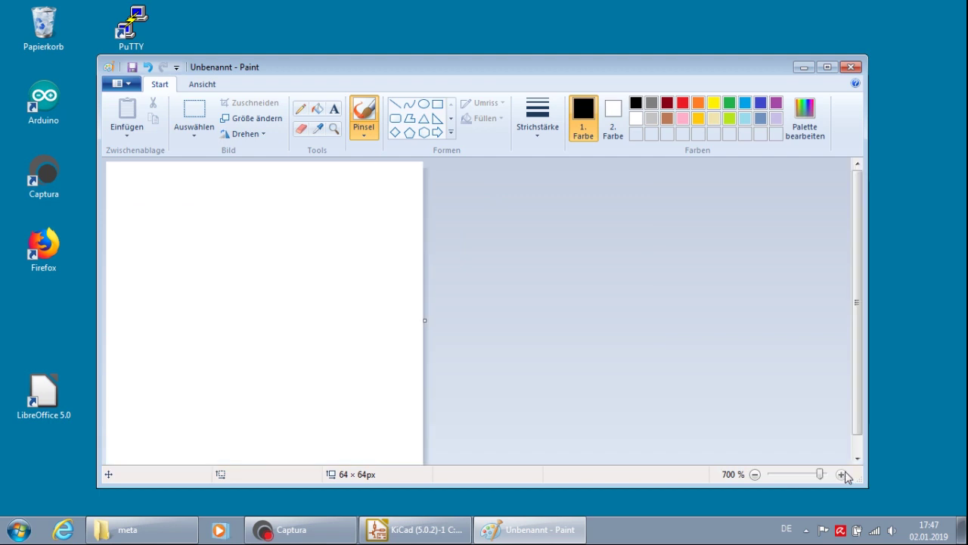
left_click(334, 109)
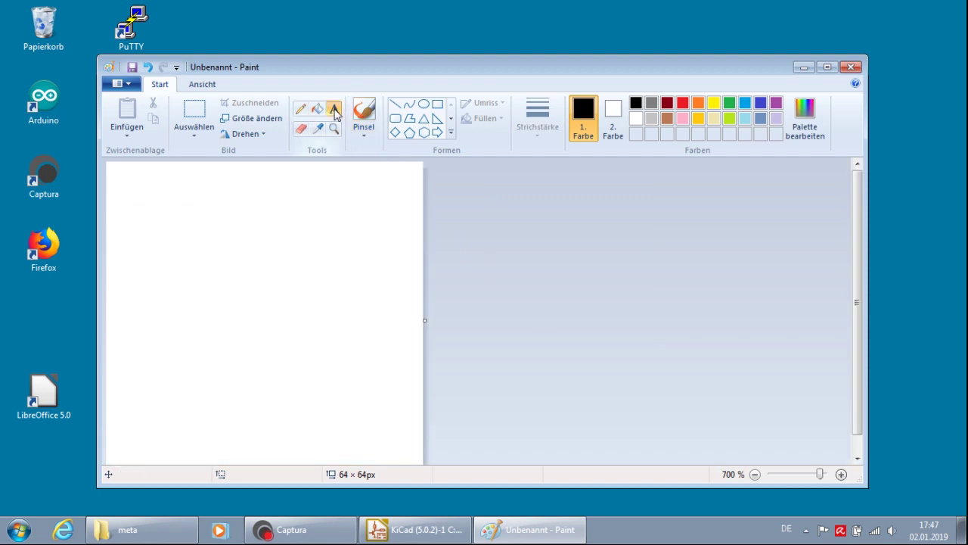
left_click(134, 265)
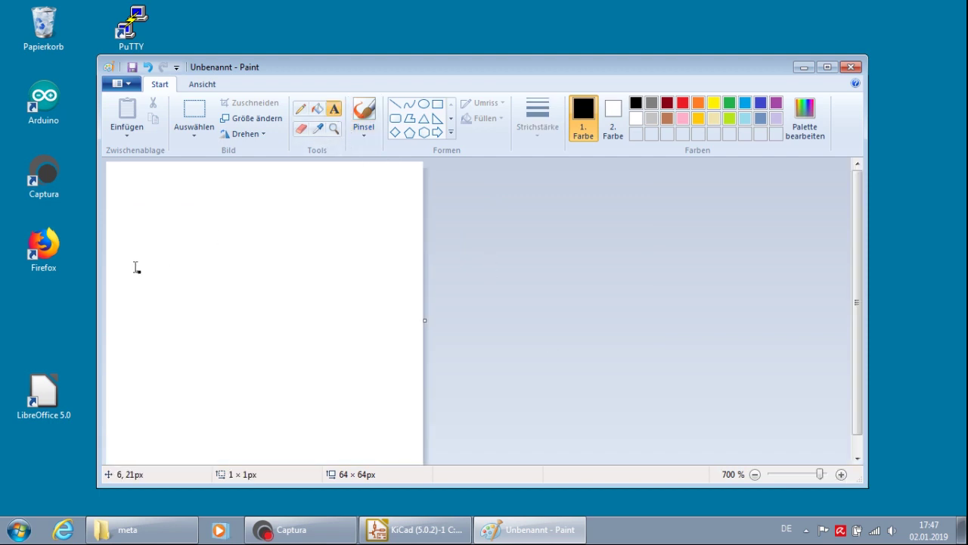
type("or")
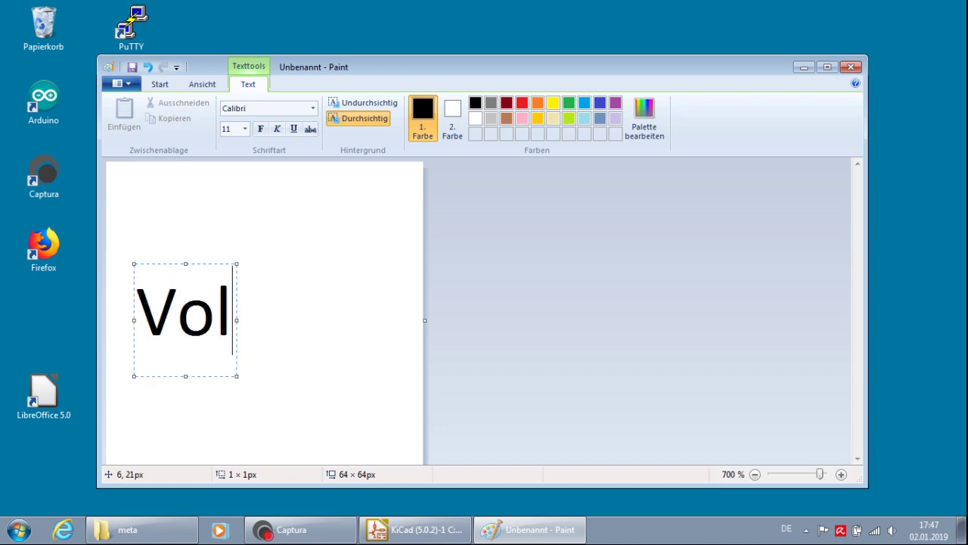
type("lage")
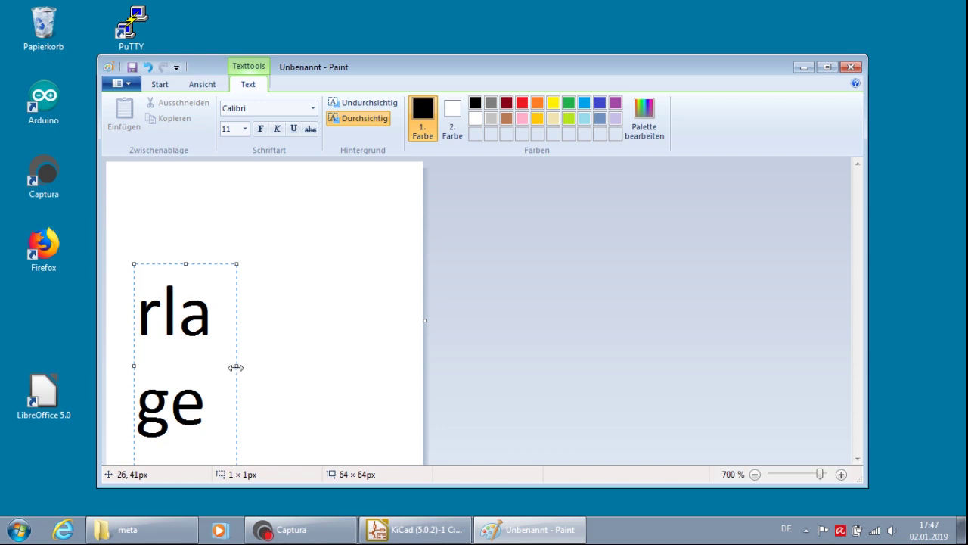
left_click_drag(235, 365, 376, 328)
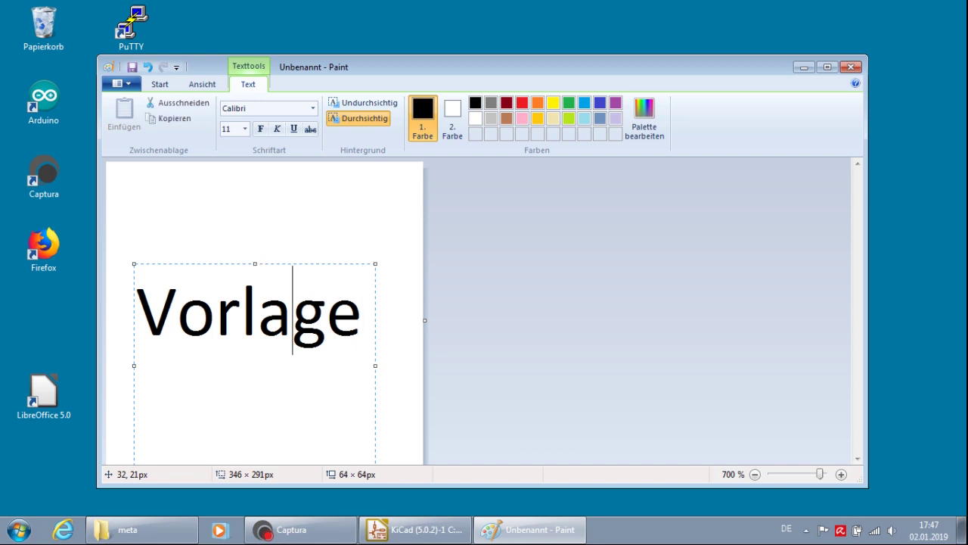
- Shorten the text box, set the "Vorlage" text to font size 10, and place it centred on the canvas
left_click_drag(280, 262, 281, 205)
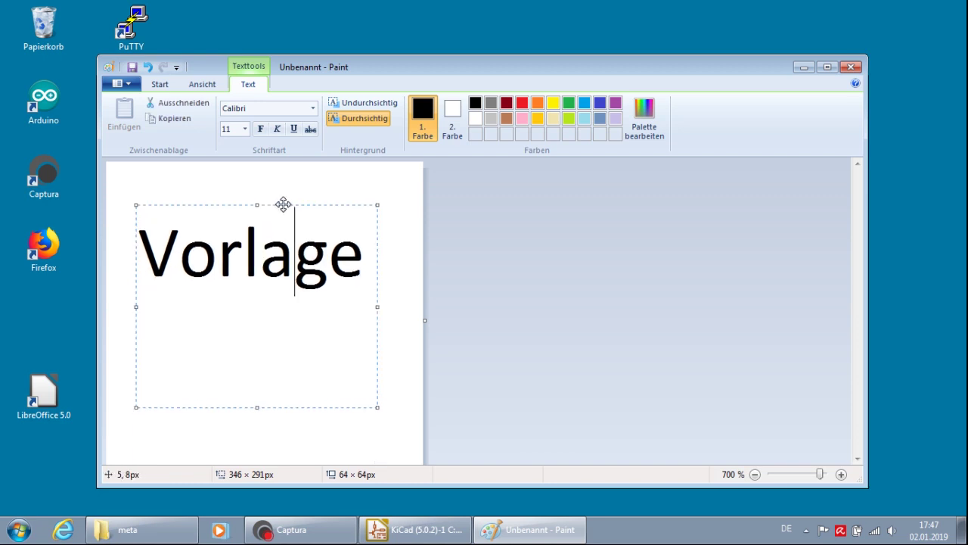
left_click_drag(255, 409, 256, 305)
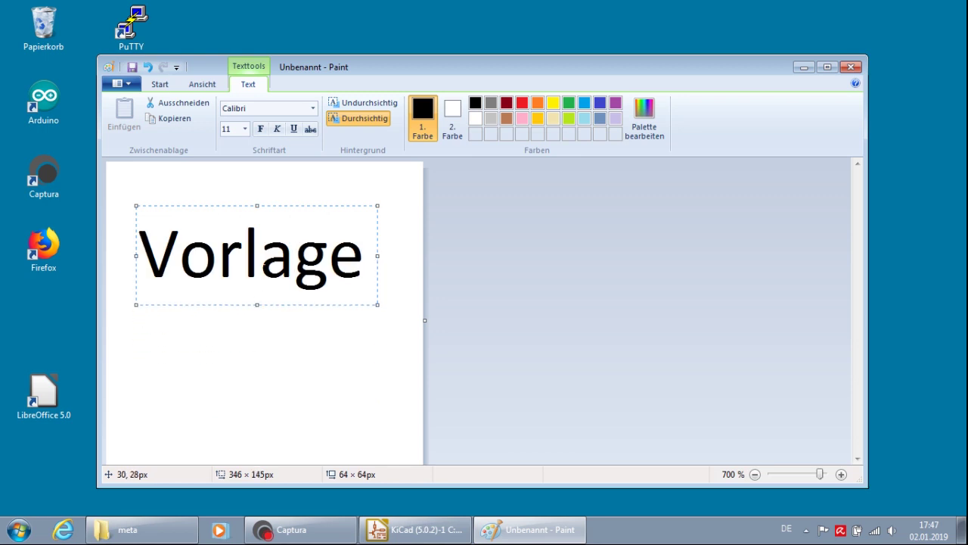
left_click_drag(272, 205, 272, 259)
left_click_drag(364, 306, 144, 296)
left_click(245, 130)
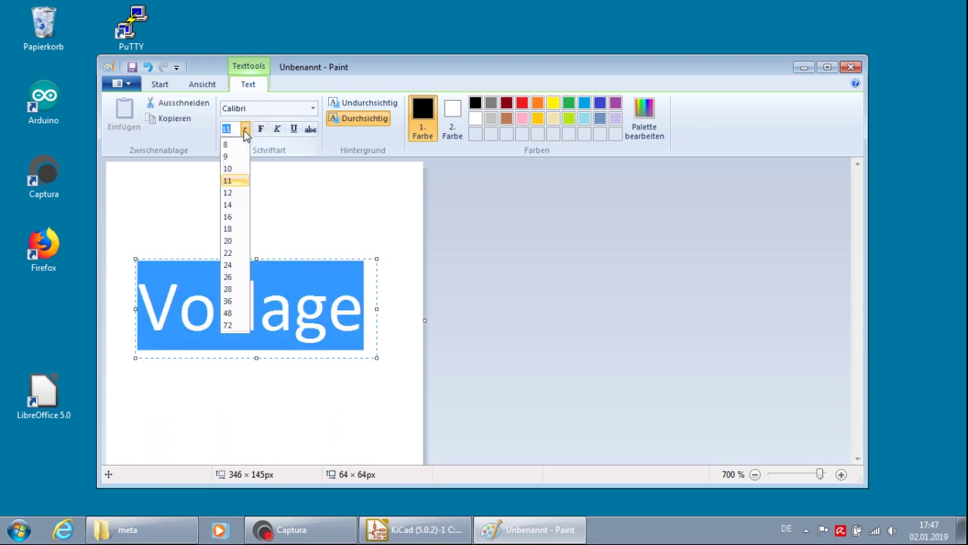
left_click(235, 167)
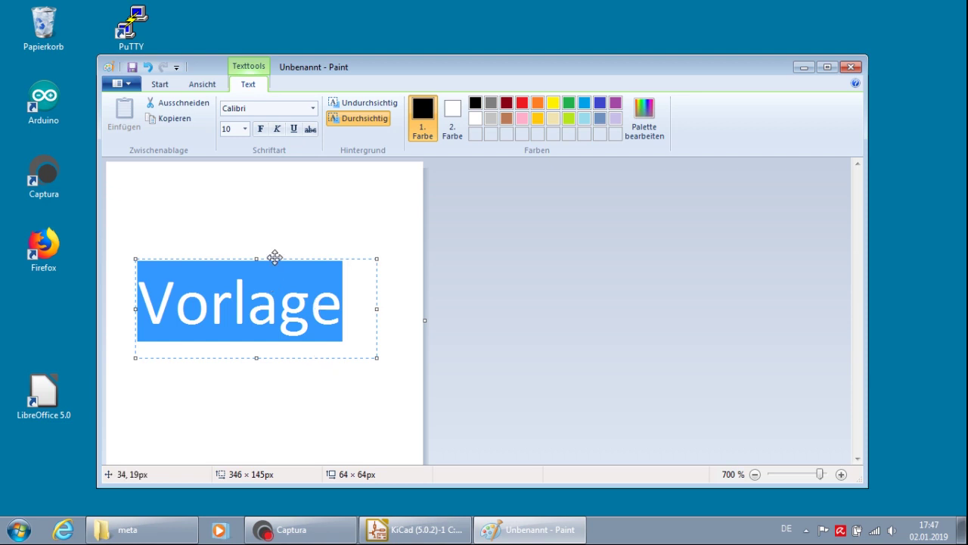
left_click_drag(275, 257, 284, 256)
left_click(288, 239)
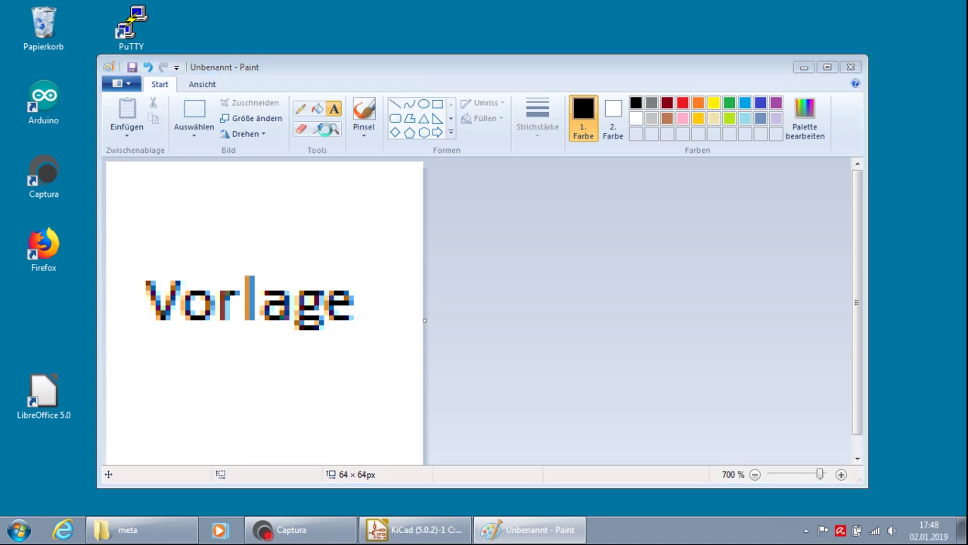
- Save the image as icon.png in the myTemplate meta folder and close Paint
key("ctrl+s")
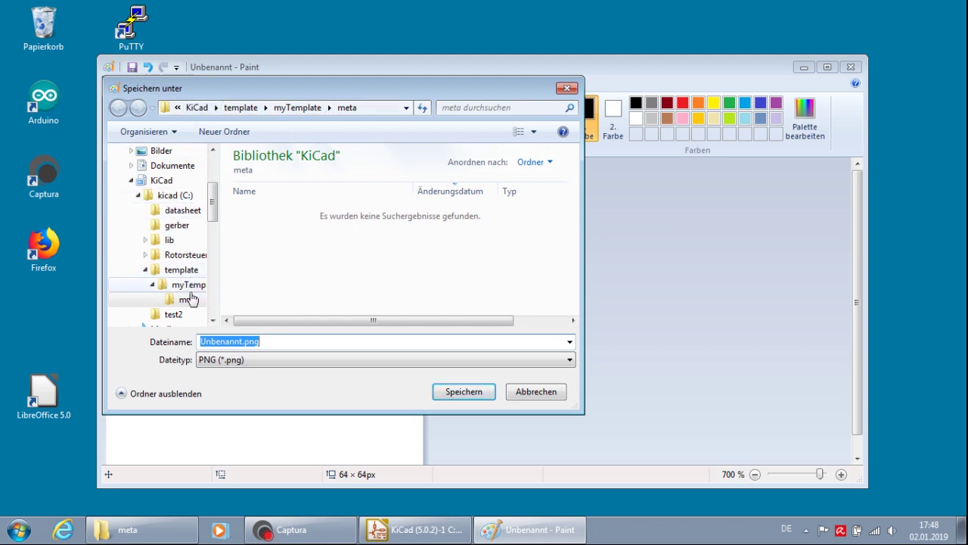
left_click(187, 299)
left_click(164, 342)
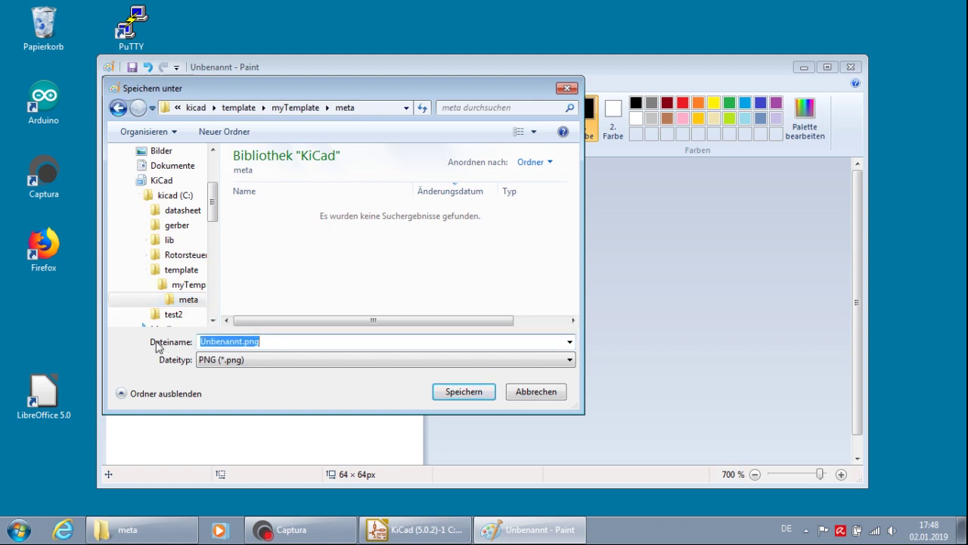
type("icon")
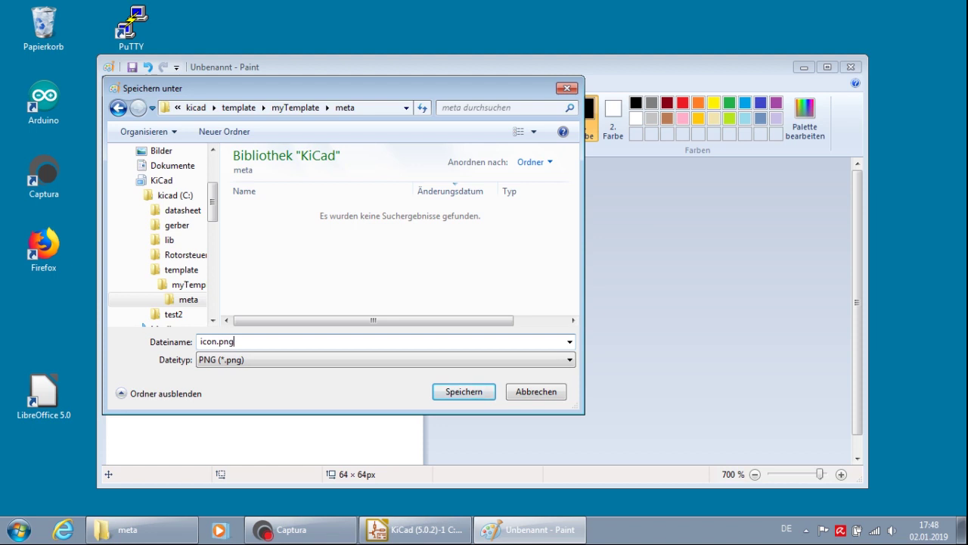
left_click(456, 395)
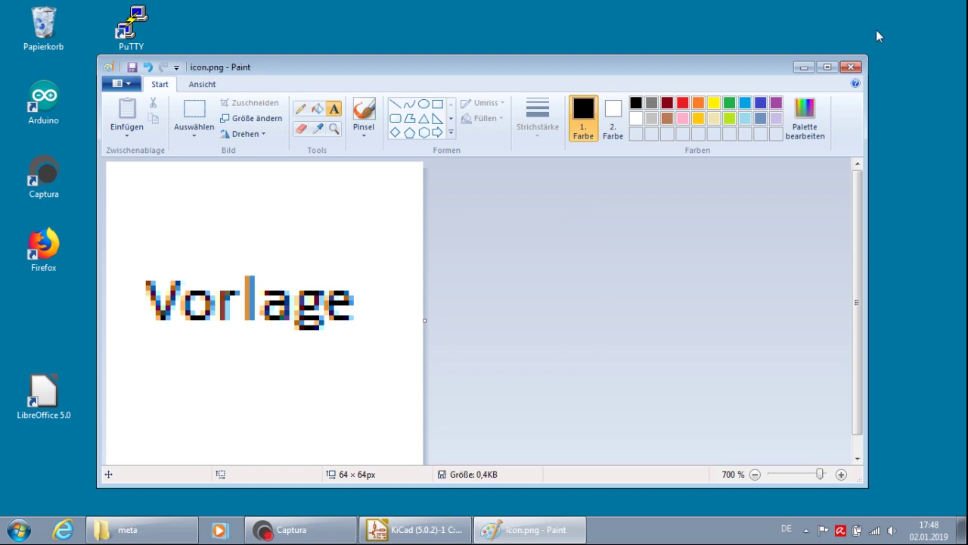
left_click(852, 67)
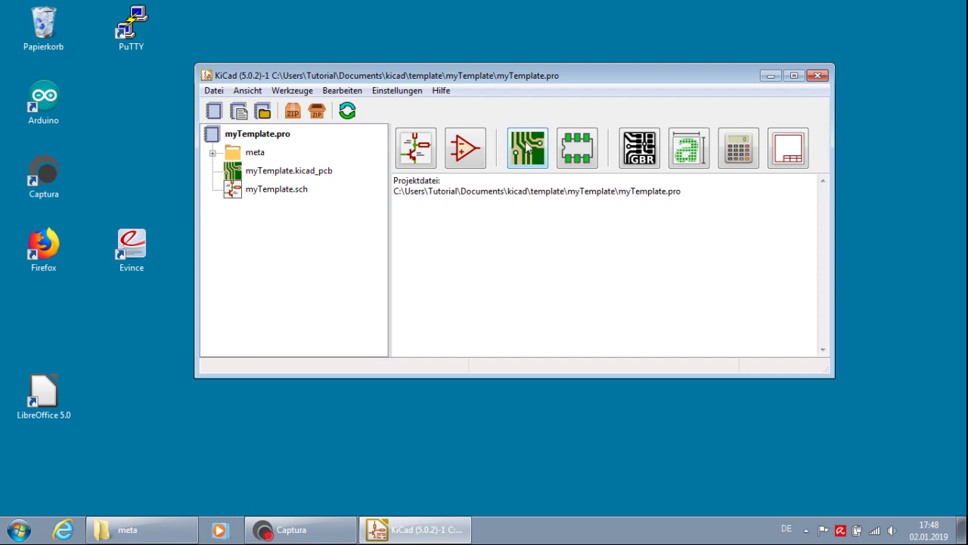
- Switch to KiCad, open the template's board in Pcbnew, and check the available via sizes and track widths
left_click(527, 148)
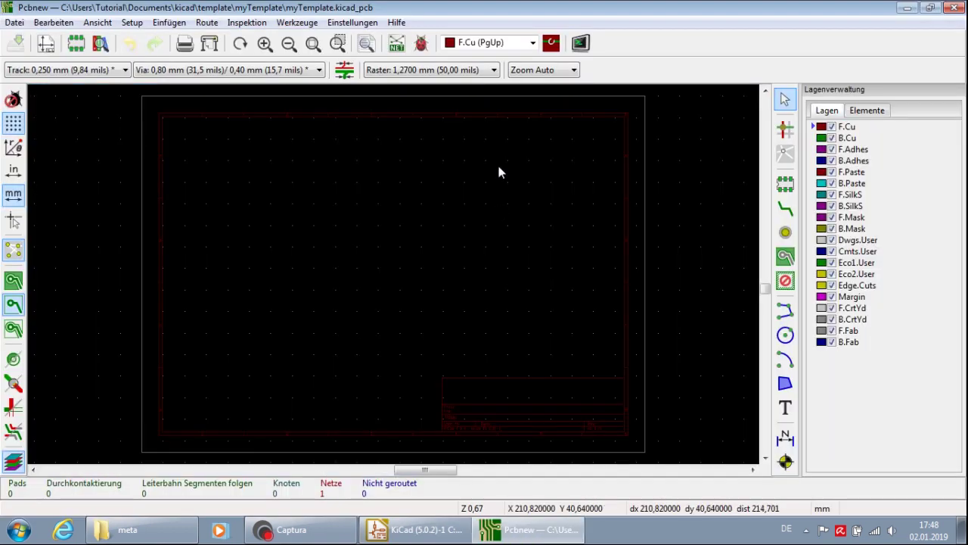
left_click(231, 73)
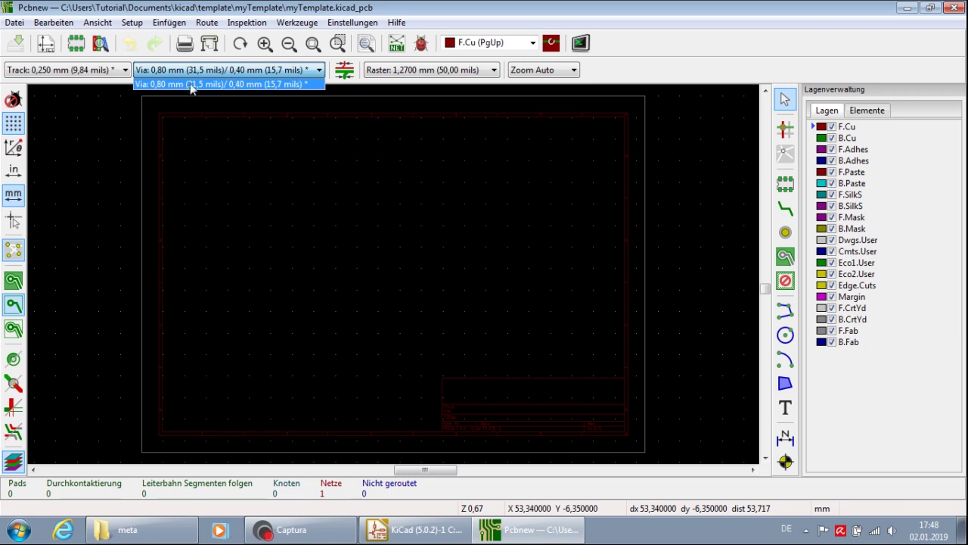
left_click(100, 72)
left_click(209, 149)
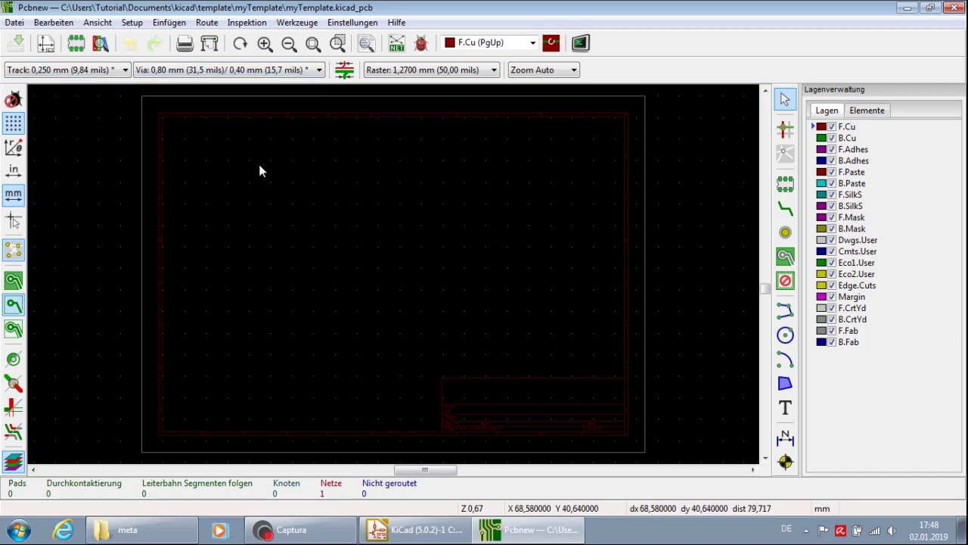
- Add a new net class named pwr in the board's design rules
left_click(131, 23)
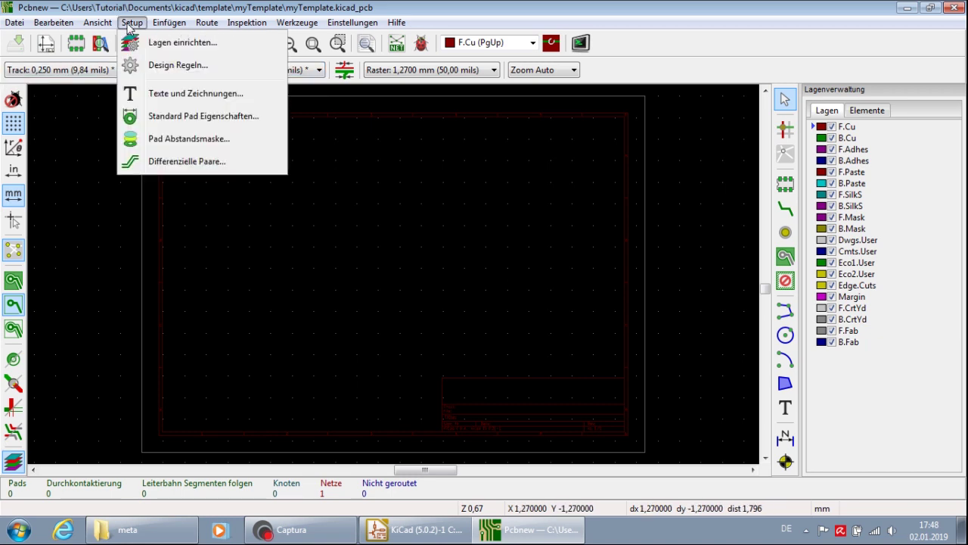
left_click(200, 66)
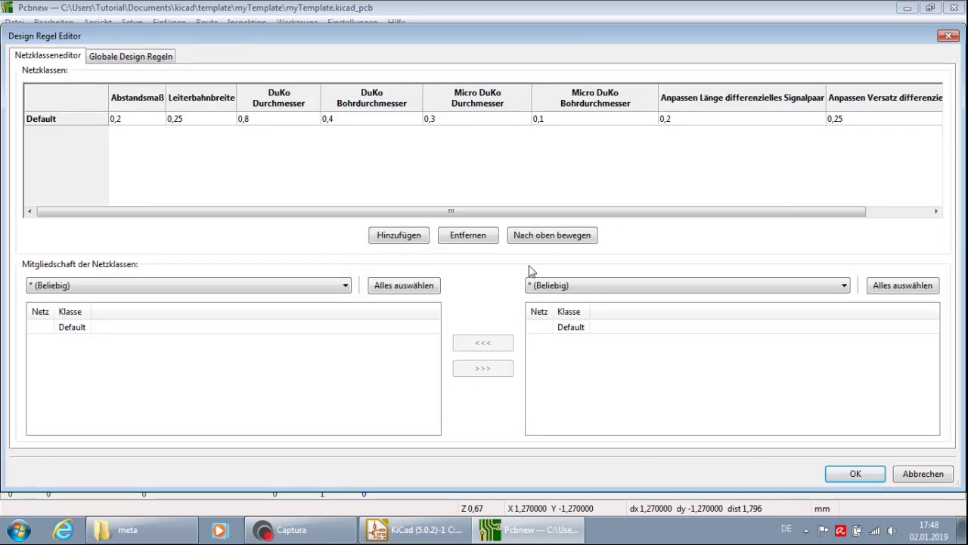
left_click(414, 237)
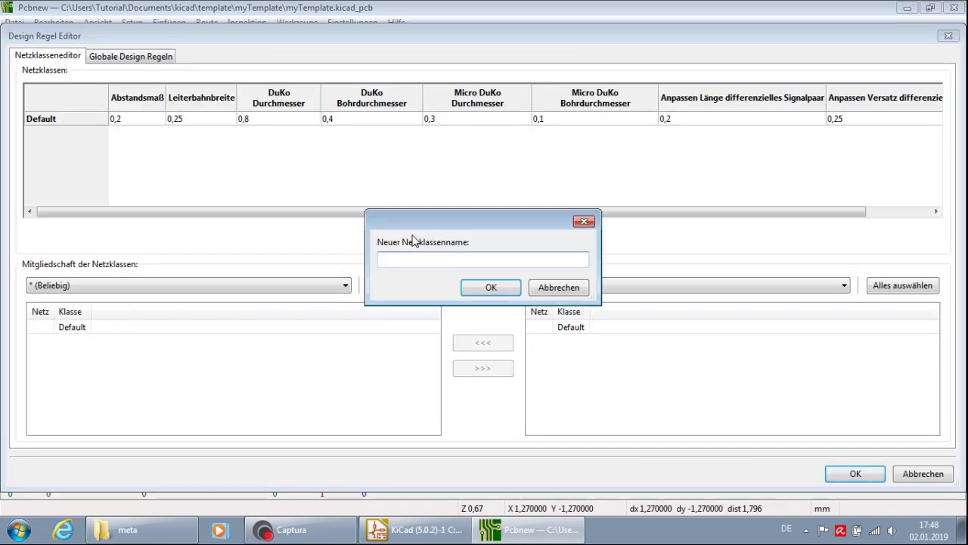
type("pwr")
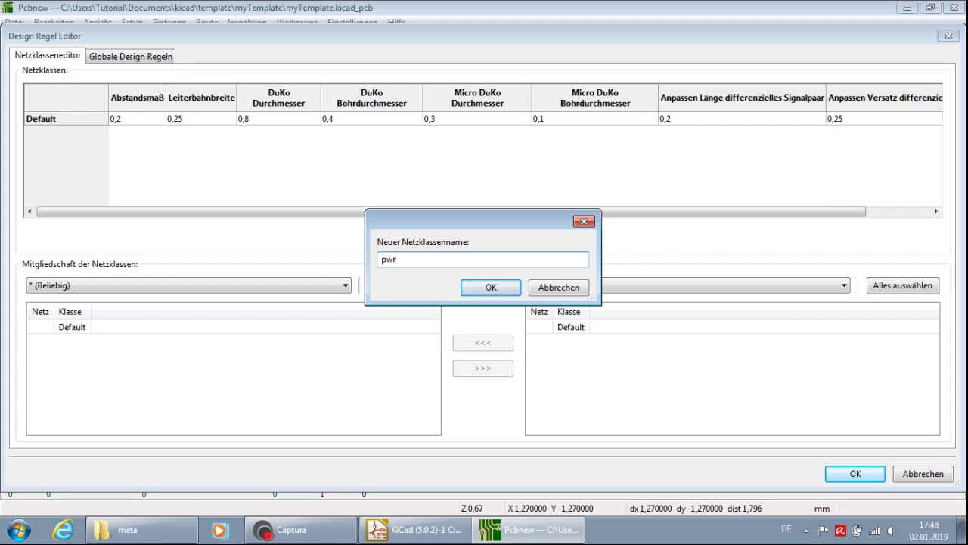
left_click(490, 289)
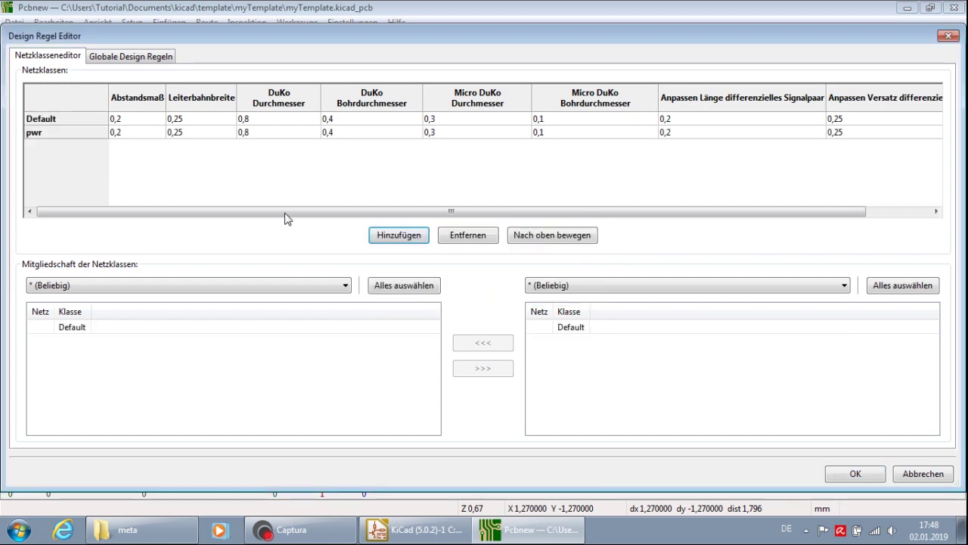
- Set the pwr net class to clearance 0,5, track width 1,0, via diameter 1,5 and via drill 0,8
left_click(133, 134)
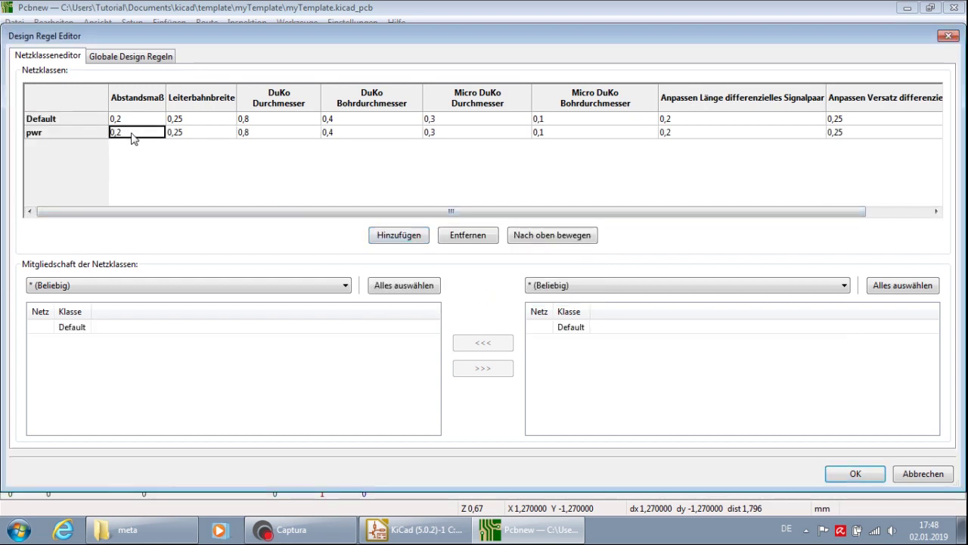
left_click(133, 138)
key("BackSpace")
type("5")
key("Tab")
type("1,0")
key("Tab")
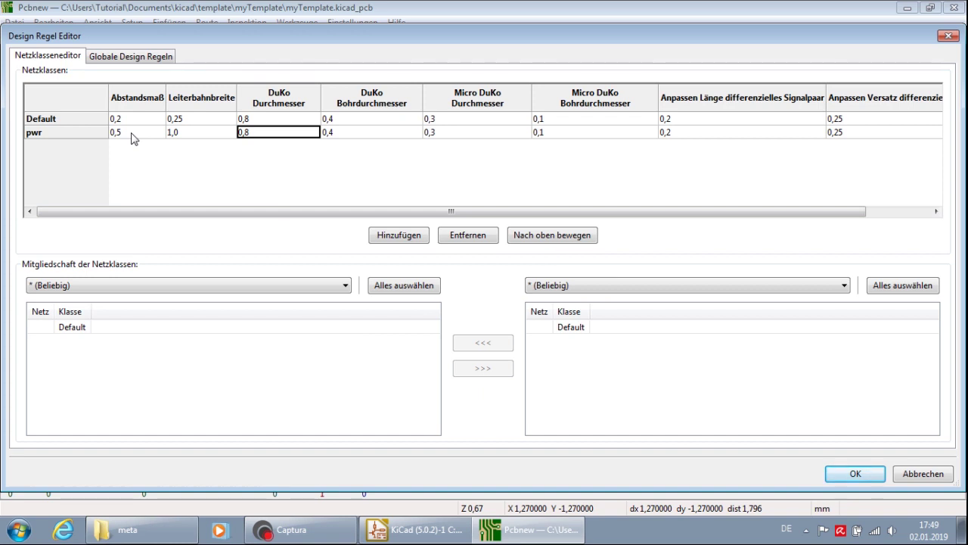
type("1,5")
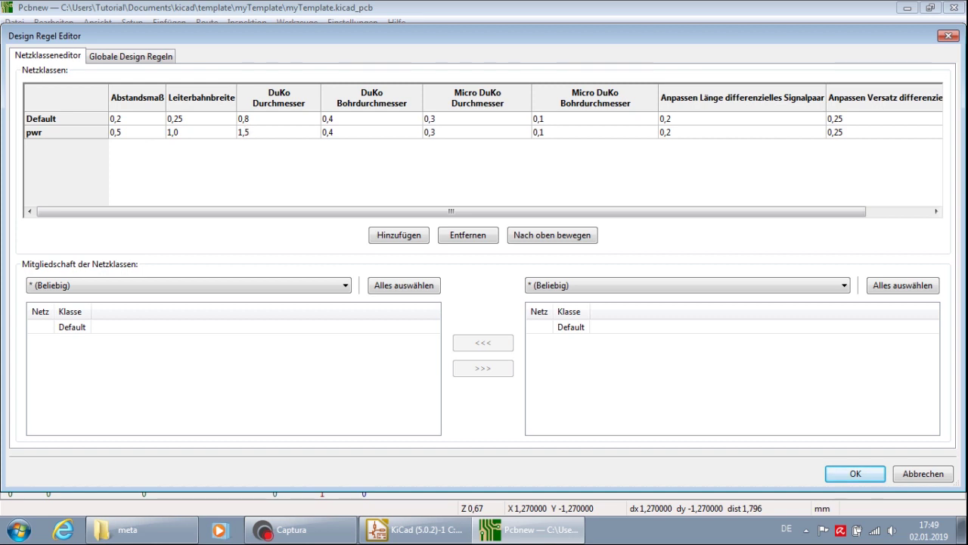
key("Tab")
type("0,")
key("Return")
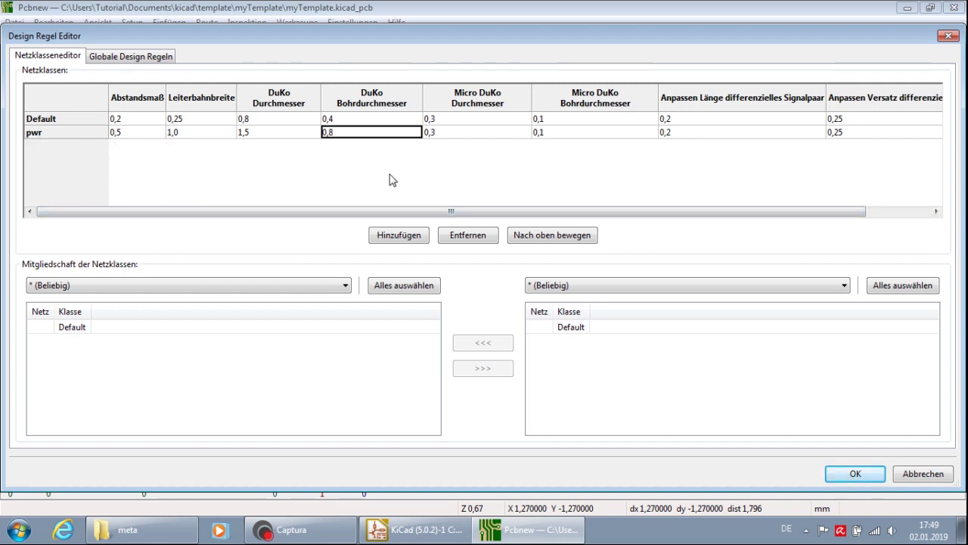
- Define the first four custom track widths in the global design rules as 0,5, 0,8, 1,0 and 1,2 mm
left_click(138, 57)
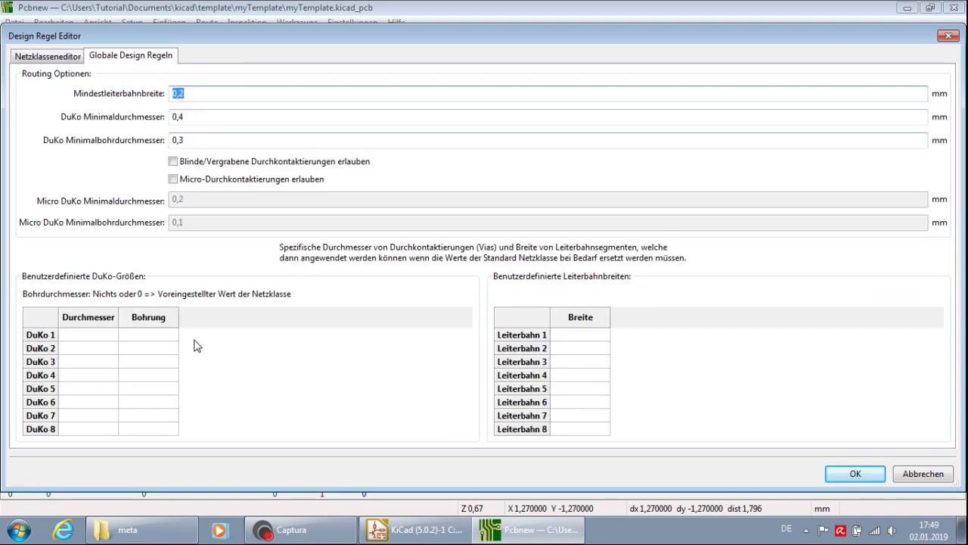
left_click(563, 339)
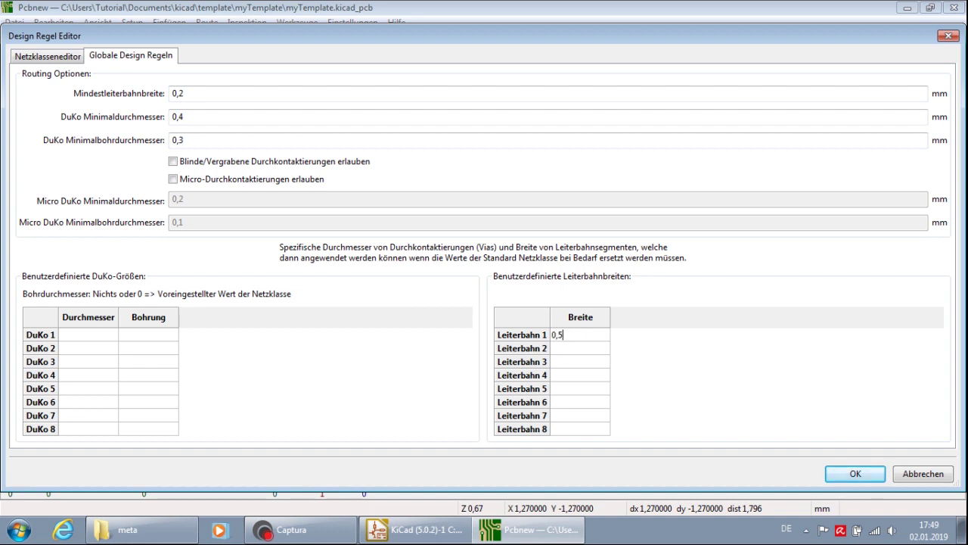
left_click(603, 348)
type("0,8")
left_click(601, 363)
type("1,")
left_click(594, 375)
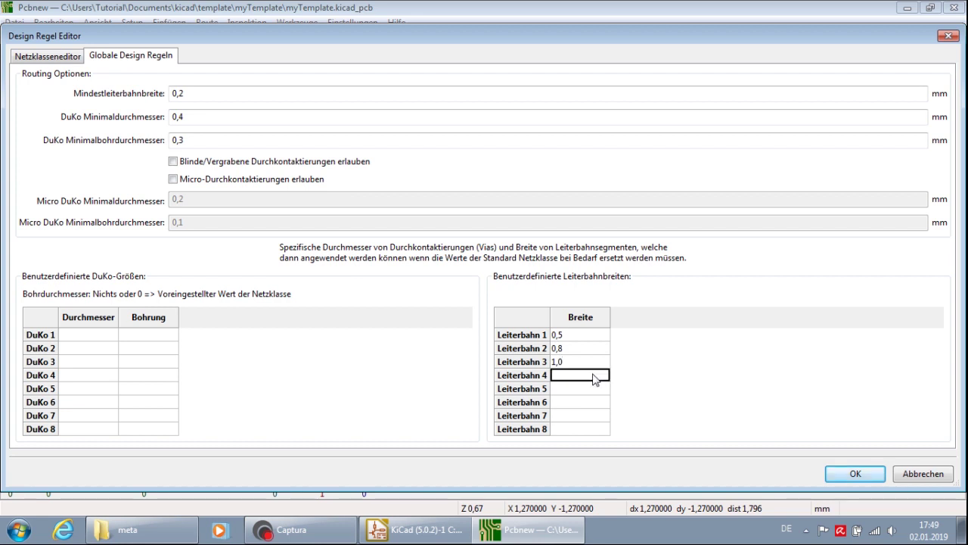
type("1,2")
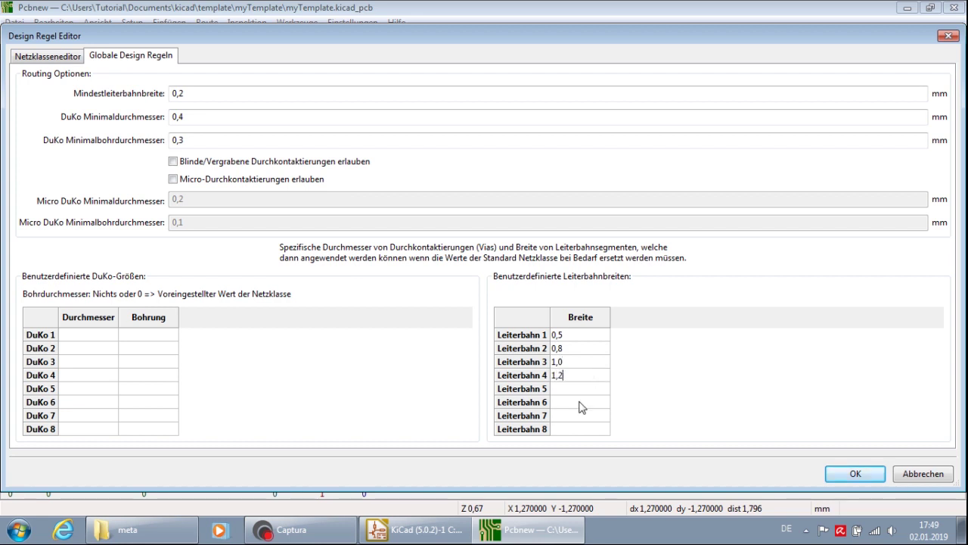
- Fill custom track widths 5 to 8 with 1,6, 2,0, 3,0 and 3,0 mm
left_click(583, 388, "shift")
left_click(582, 389)
type("1")
key("Return")
type("2,0")
left_click(581, 416)
type("3")
left_click(579, 429)
type("3,0")
- Define custom via sizes of 1,6 mm with 0,8 mm drill and 2,0 mm with 1,0 mm drill, and apply the design rules
left_click(101, 336)
type("1")
left_click(136, 337)
left_click(136, 340)
type("0,8")
left_click(101, 351)
type("2,0")
left_click(145, 353)
type("1,")
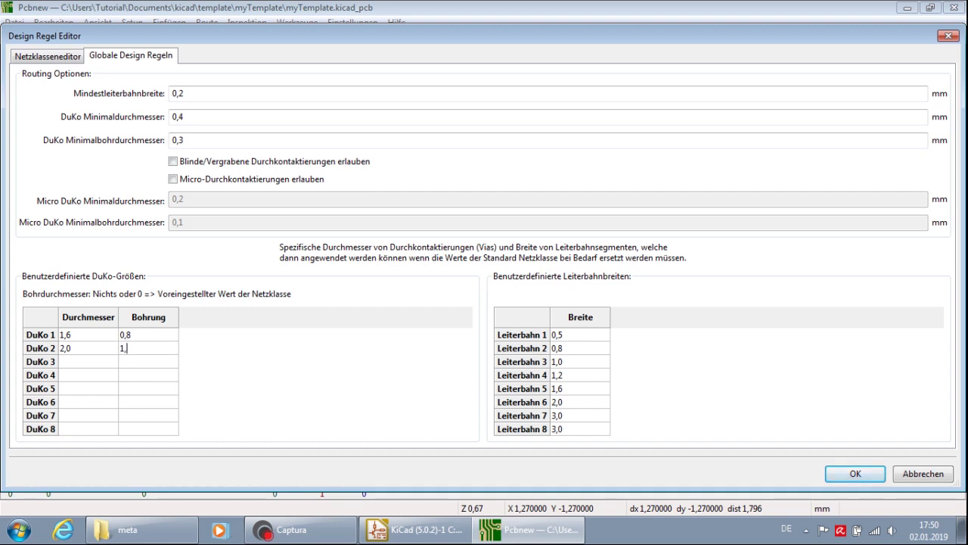
type("0")
left_click(210, 360)
left_click(847, 477)
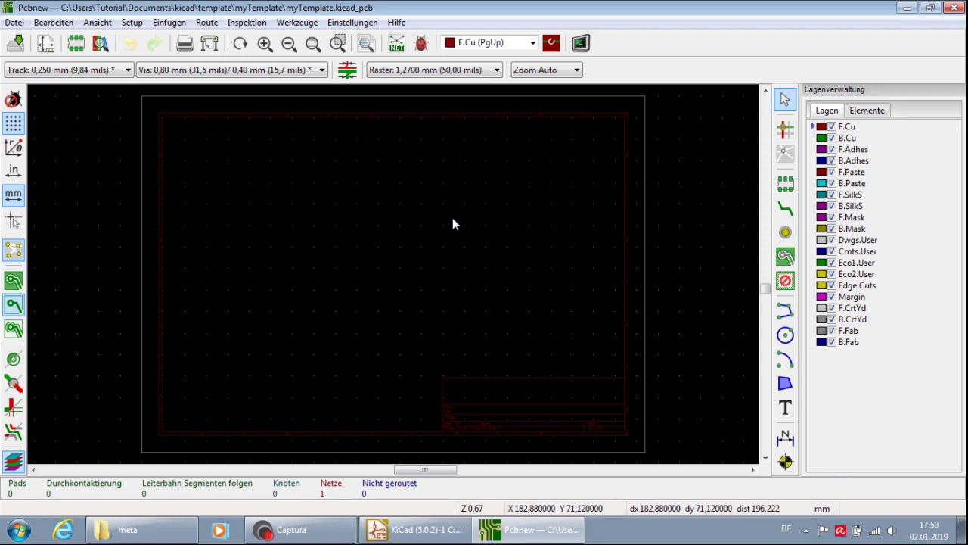
- Check the predefined via sizes and track widths offered for the template board
left_click(285, 71)
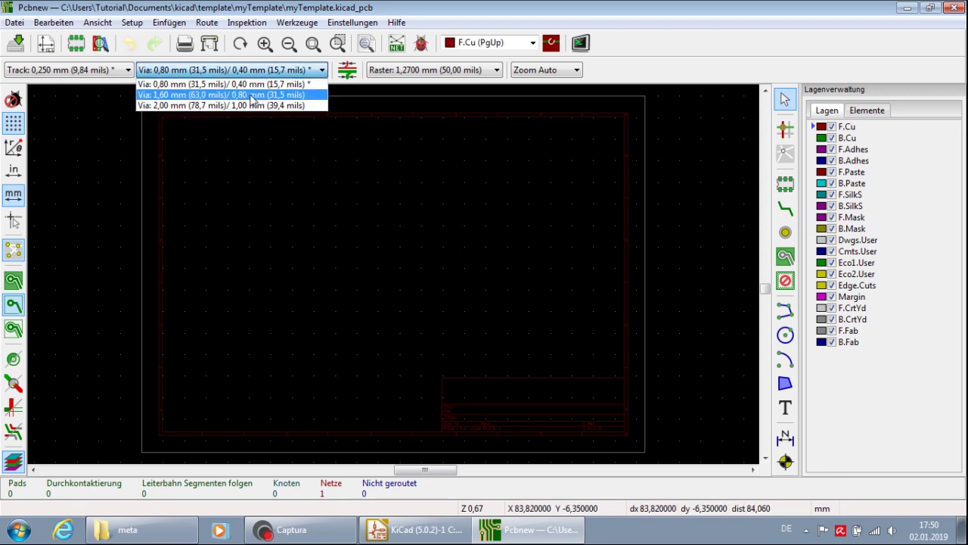
left_click(81, 69)
left_click(82, 70)
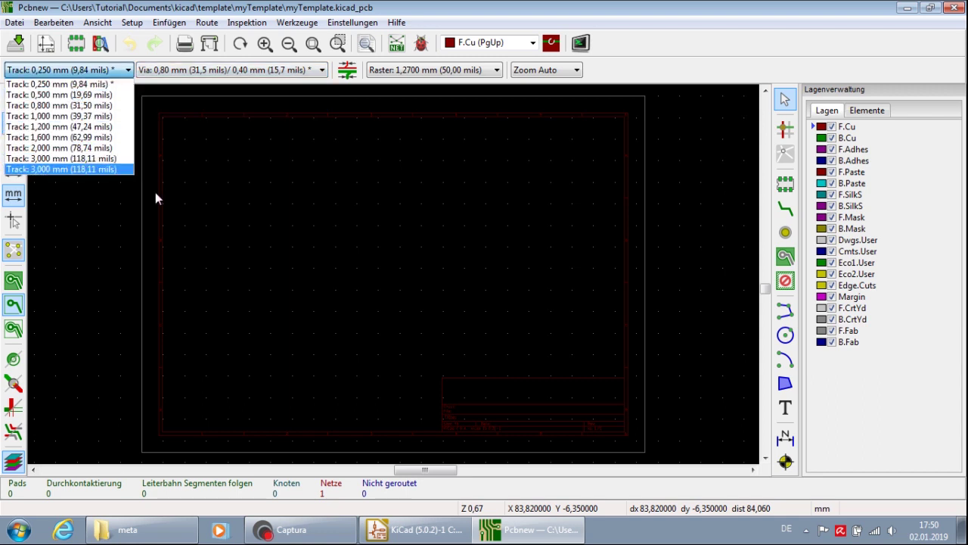
left_click(220, 172)
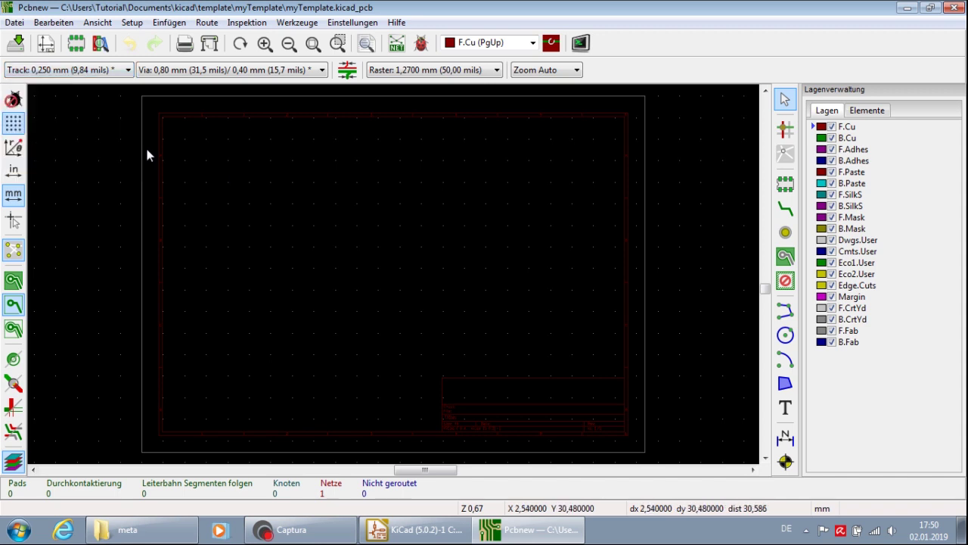
- Save the template board and close both the board editor and the KiCad project manager
left_click(12, 45)
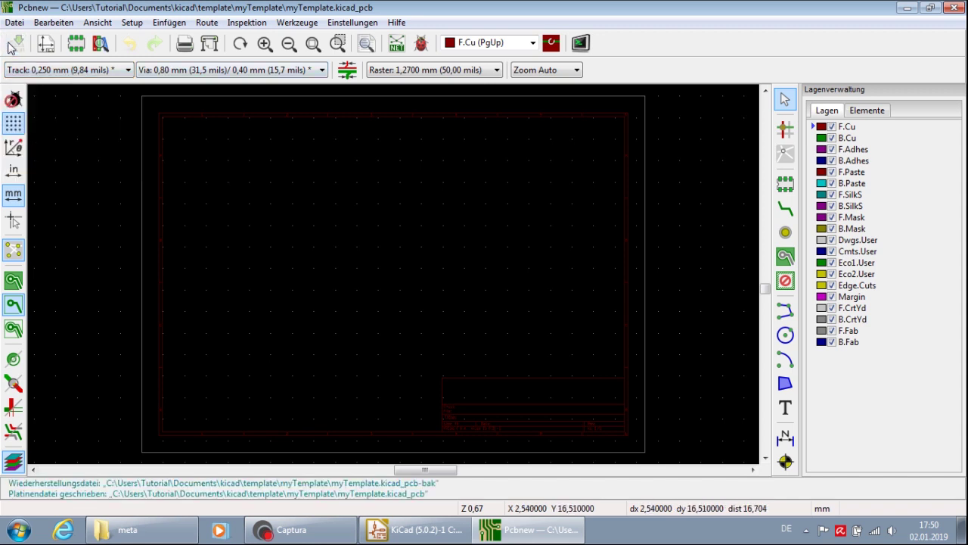
left_click(954, 9)
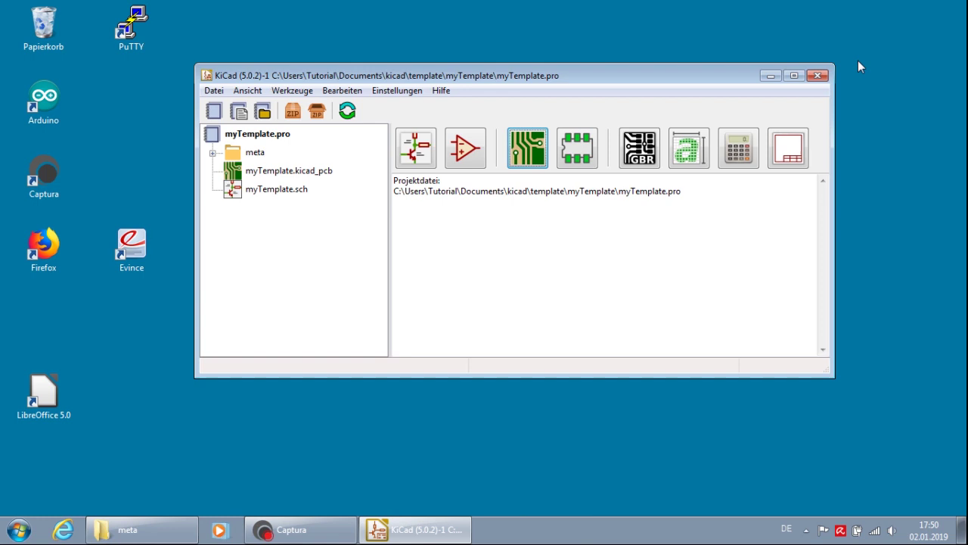
left_click(817, 78)
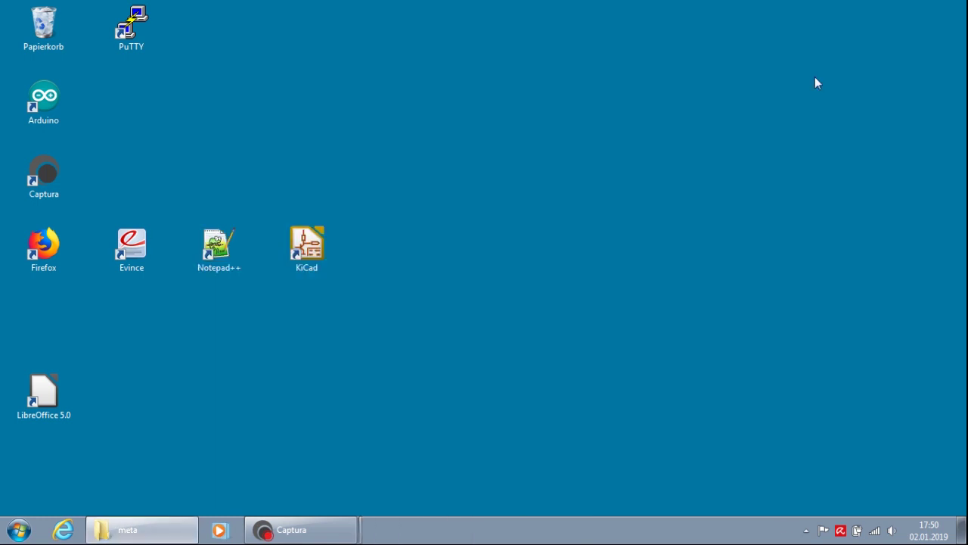
- Switch to the file explorer and delete the backup file myTemplate.kicad_pcb-bak from the myTemplate folder
left_click(127, 536)
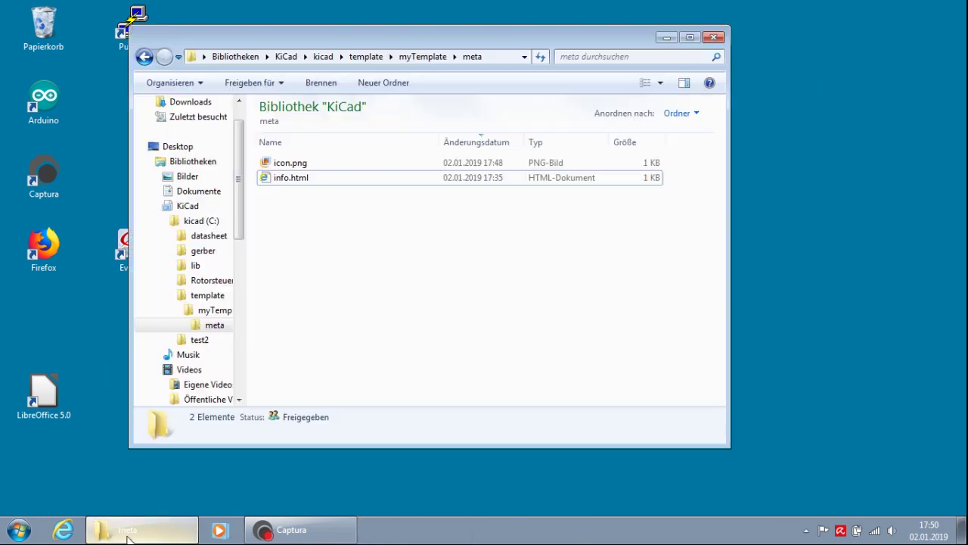
left_click(420, 56)
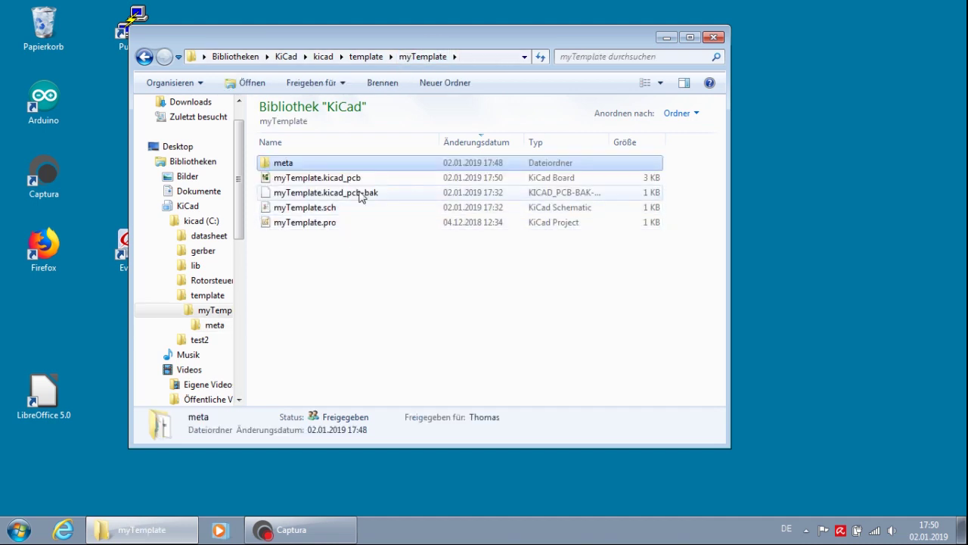
left_click(414, 193)
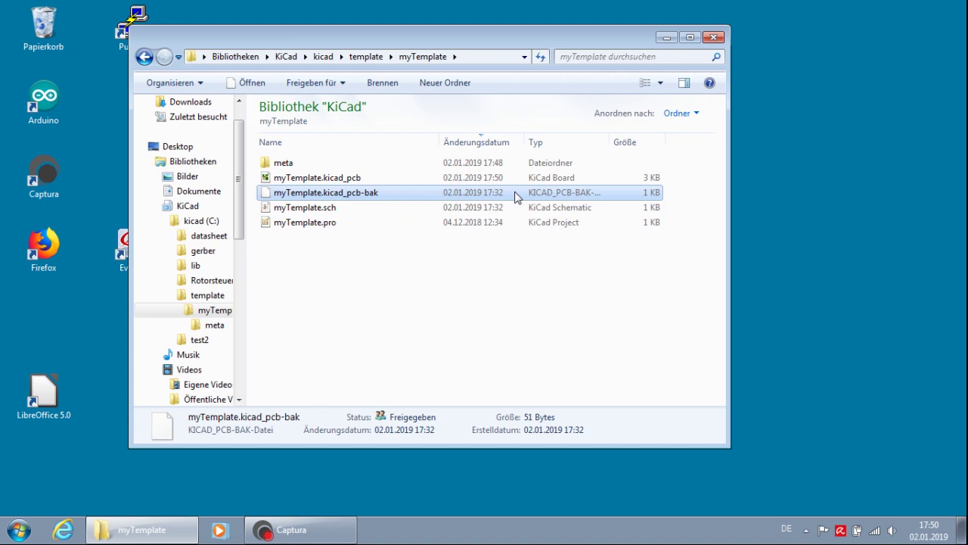
key("Delete")
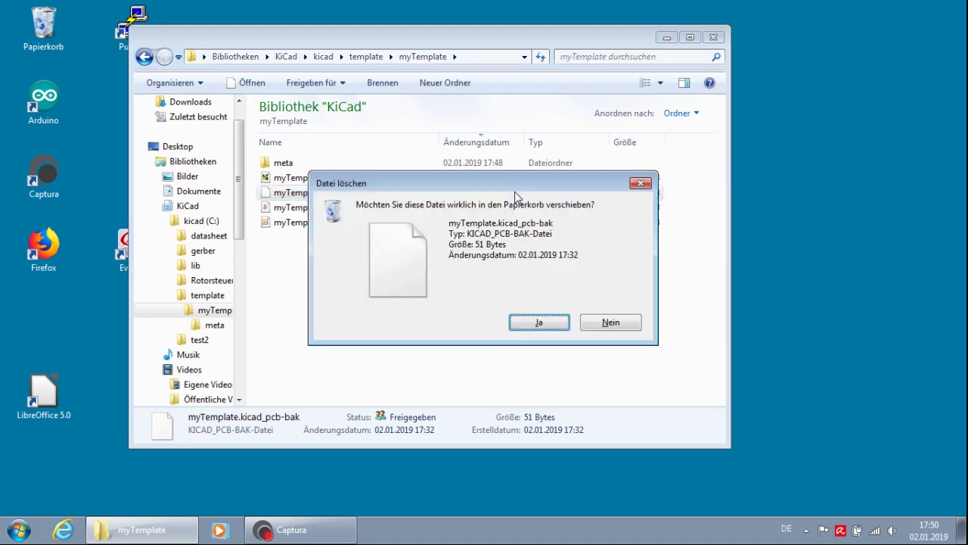
left_click(529, 324)
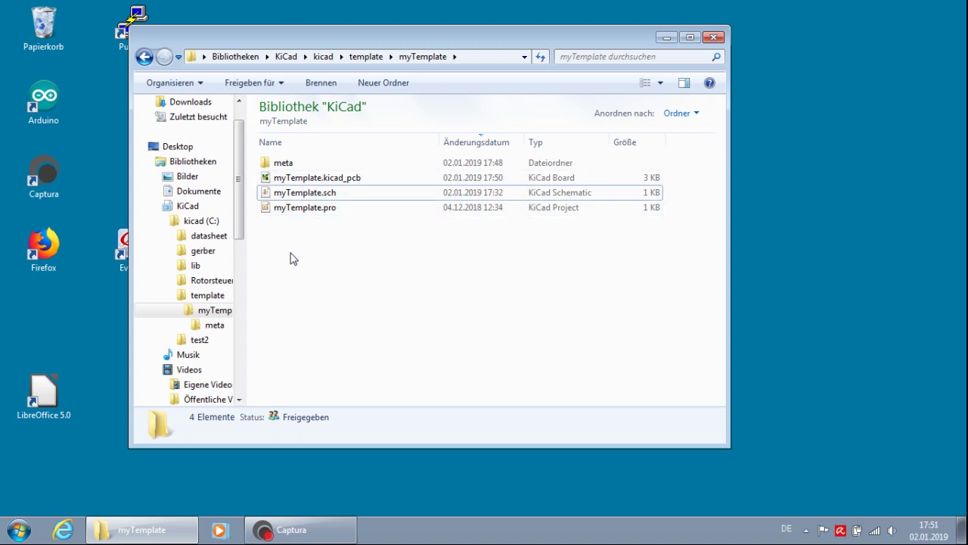
- Check the contents of the template's meta folder and close the explorer window
left_click(297, 168)
double_click(298, 168)
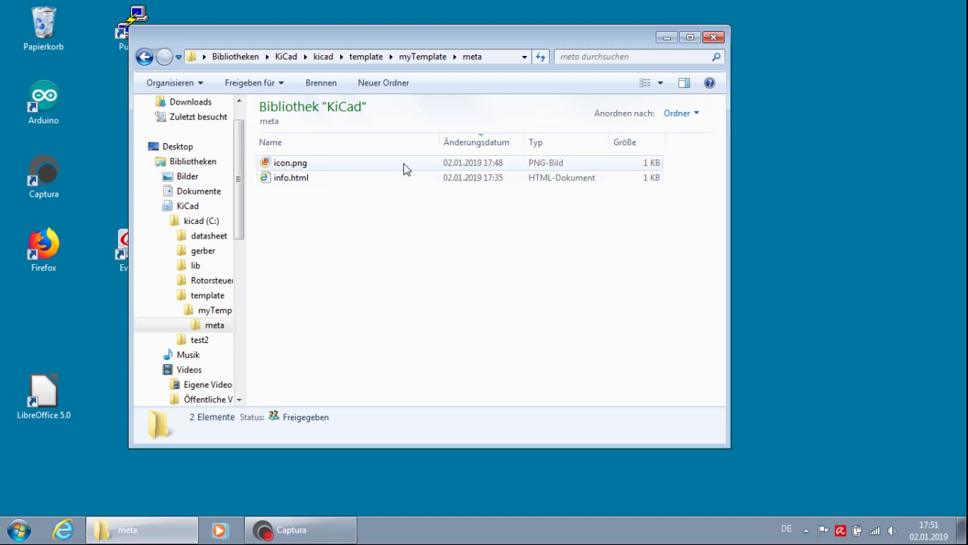
left_click(709, 36)
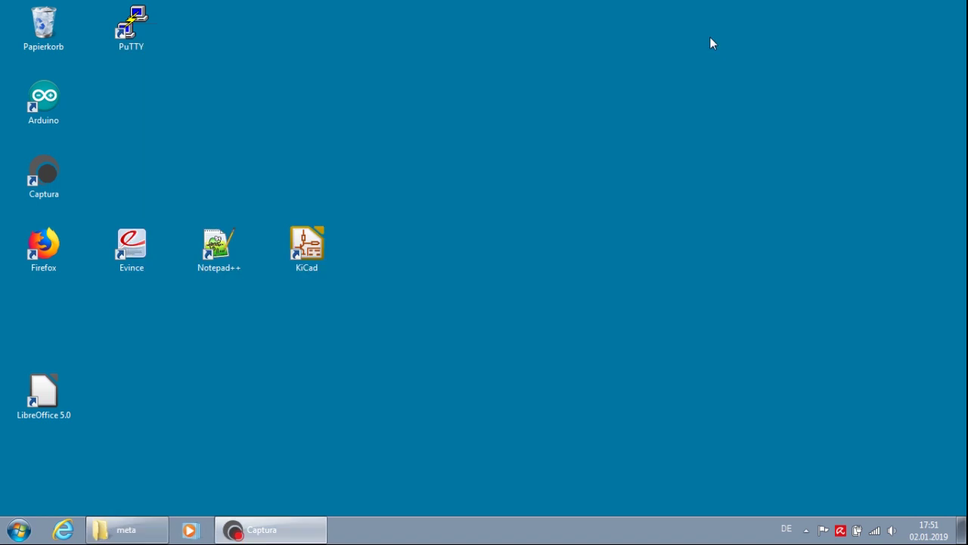
- Launch KiCad and start a new project from the user template whose icon reads Vorlage
double_click(308, 253)
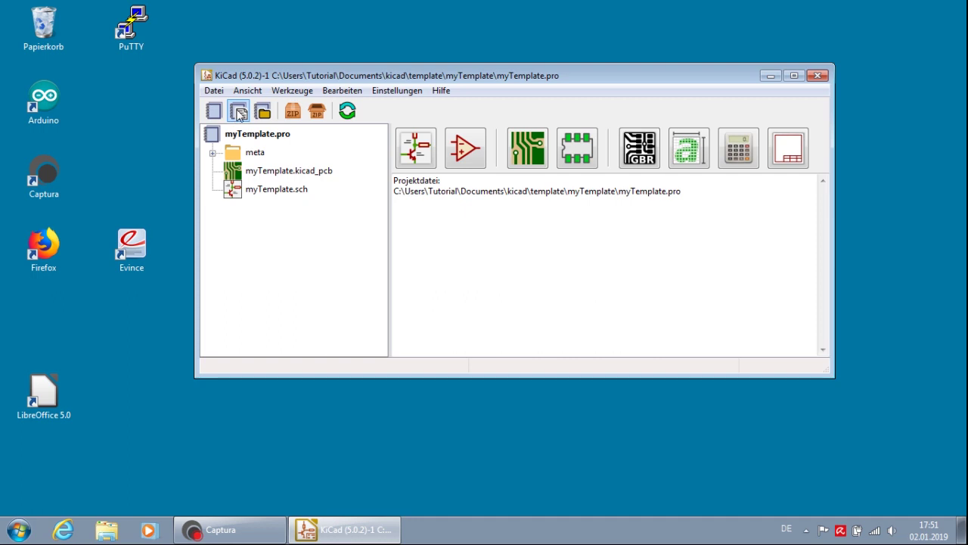
left_click(239, 112)
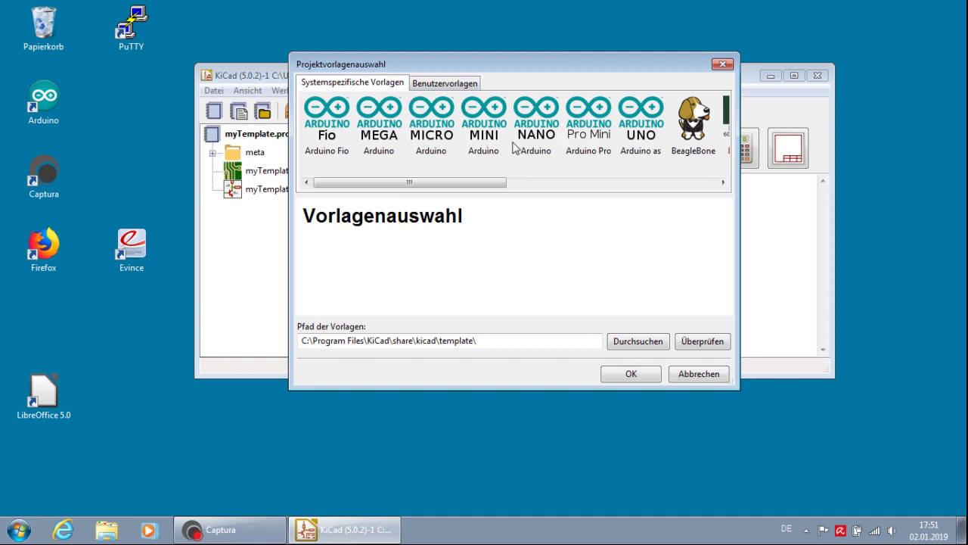
left_click(434, 86)
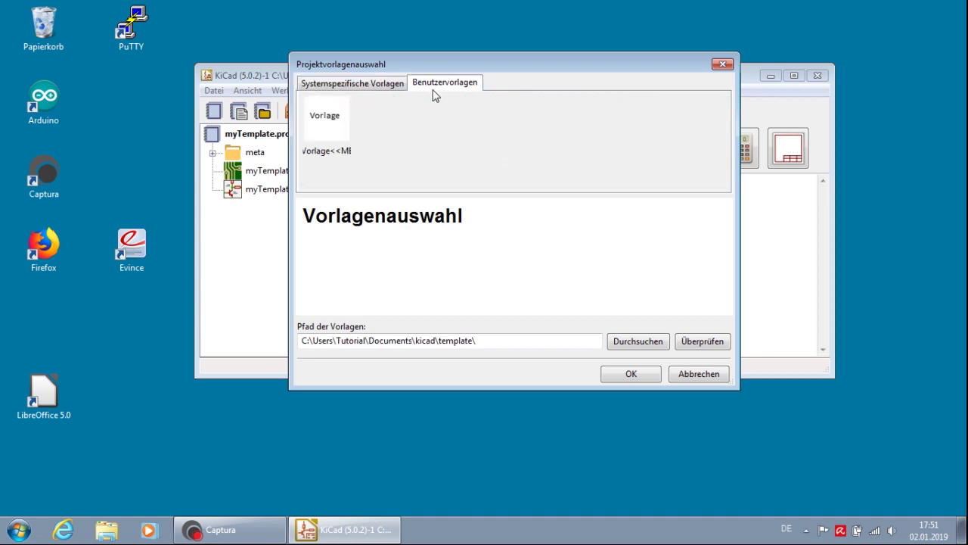
left_click(328, 130)
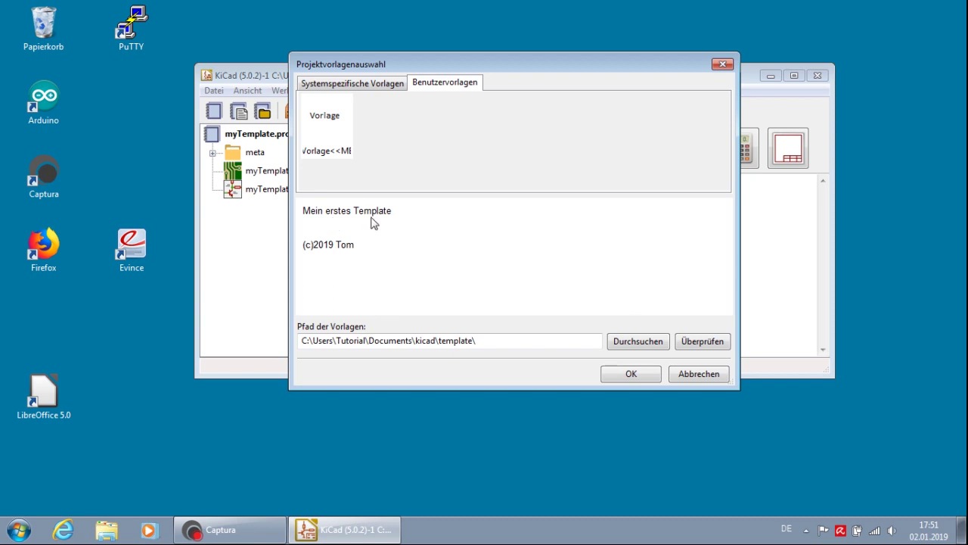
left_click(630, 373)
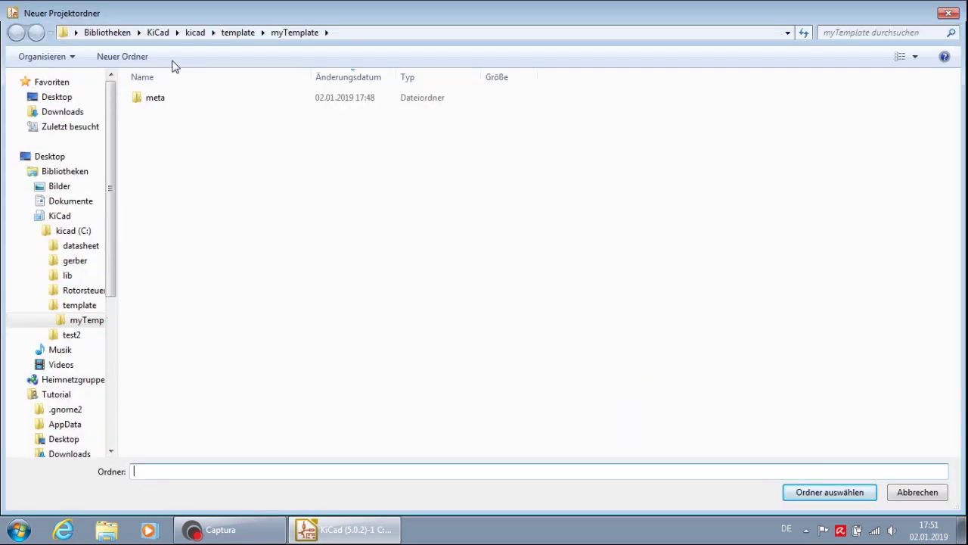
- Create a folder named test3 in the KiCad library and choose it as the new project folder
left_click(154, 34)
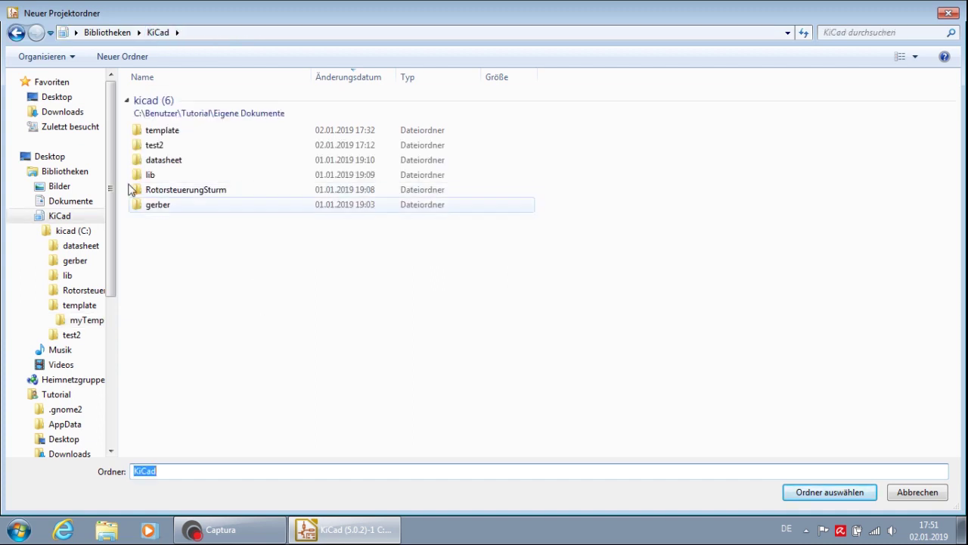
left_click(220, 281)
right_click(224, 280)
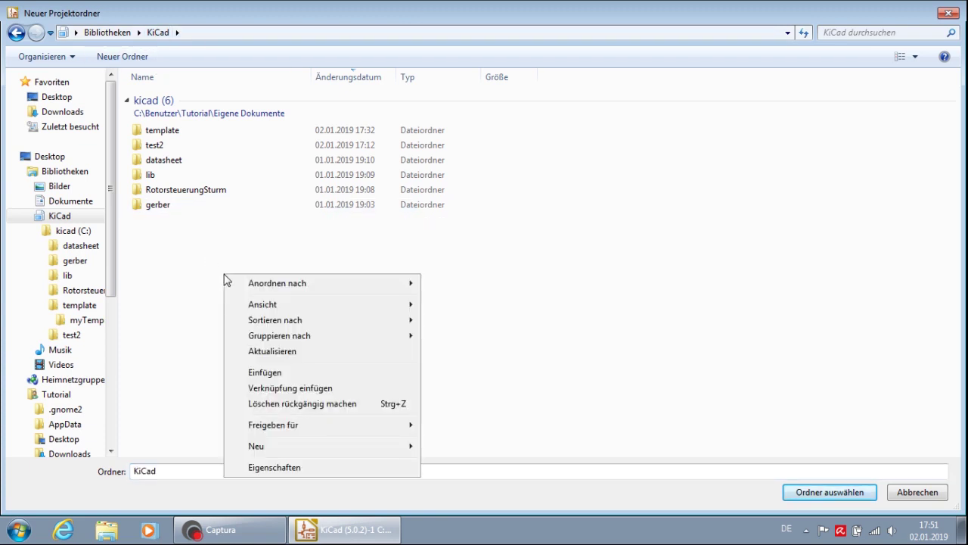
mouse_move(340, 445)
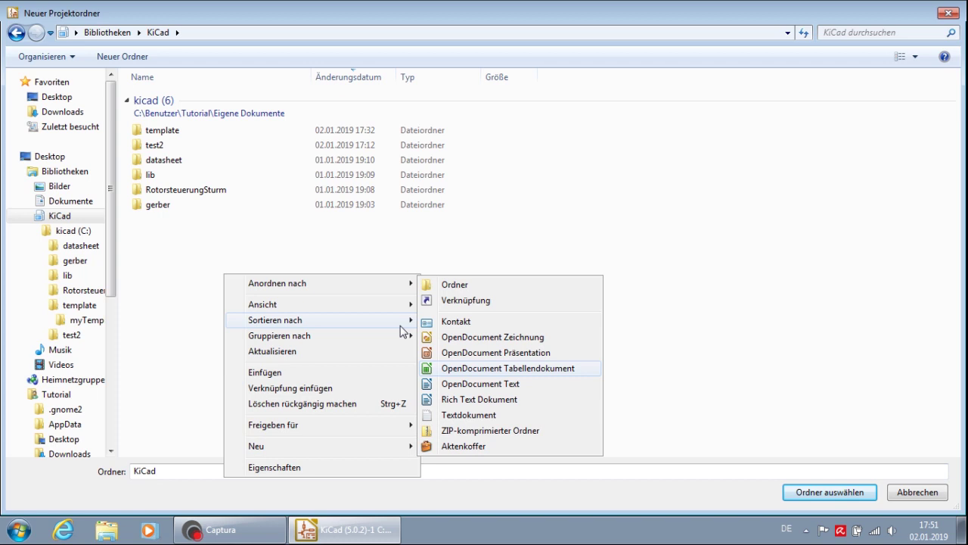
left_click(453, 285)
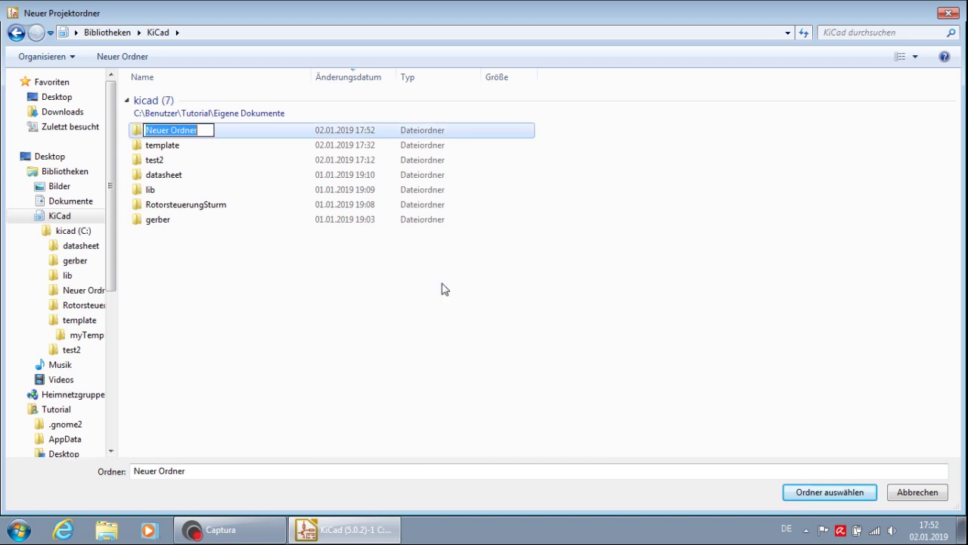
type("tes")
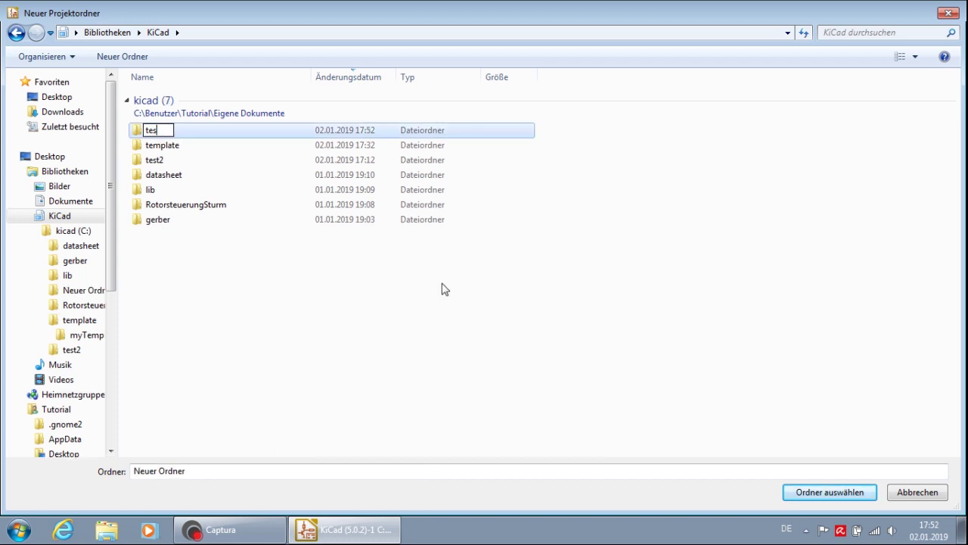
type("t3")
key("Return")
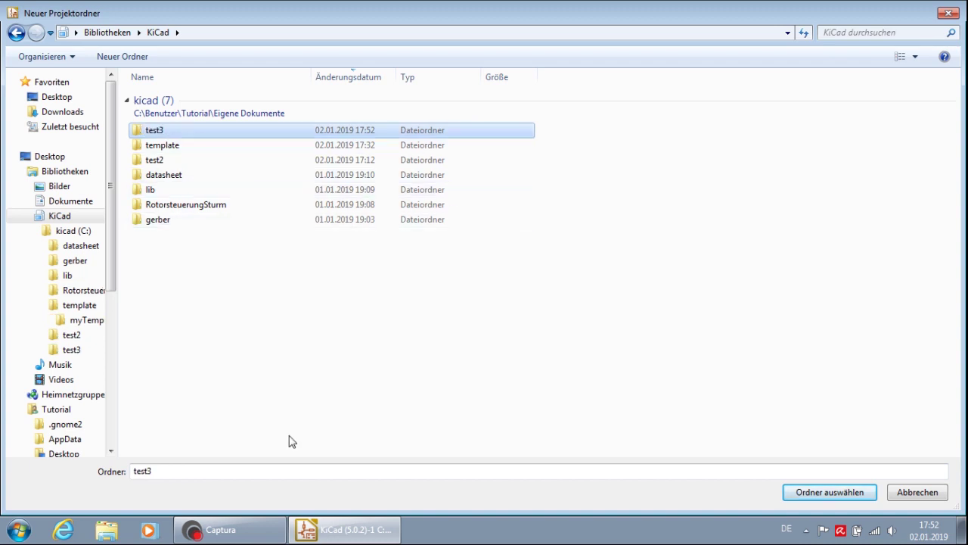
left_click(808, 492)
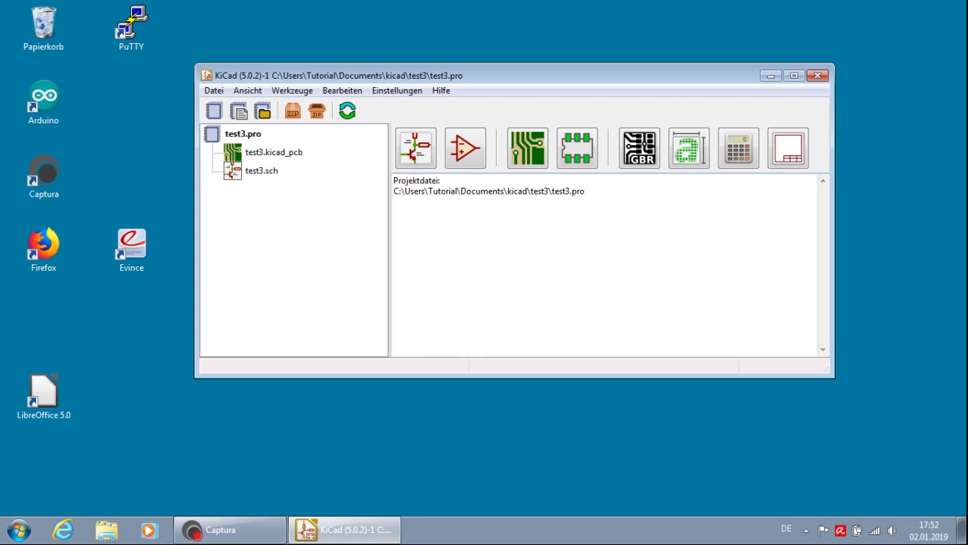
- Open the test3 board and check which track widths and via sizes it offers
left_click(534, 150)
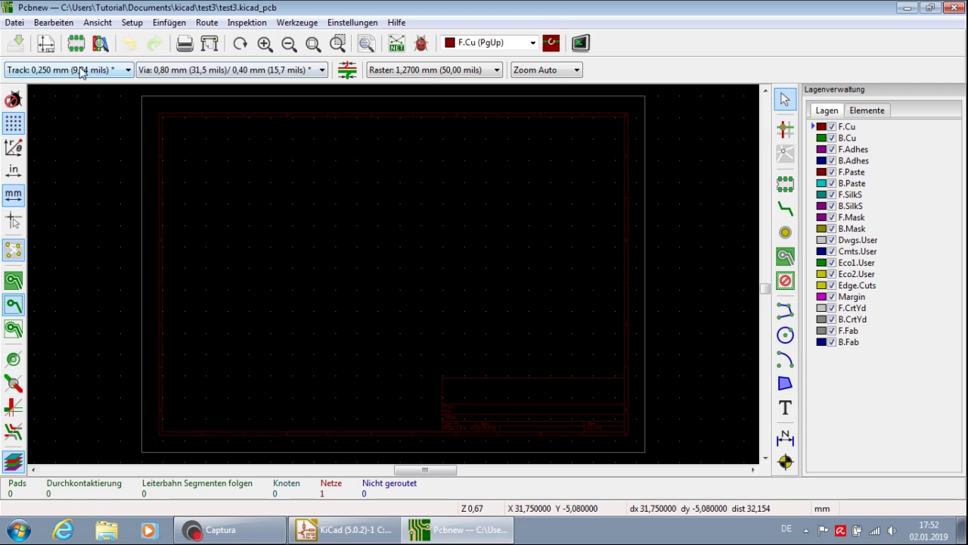
left_click(81, 72)
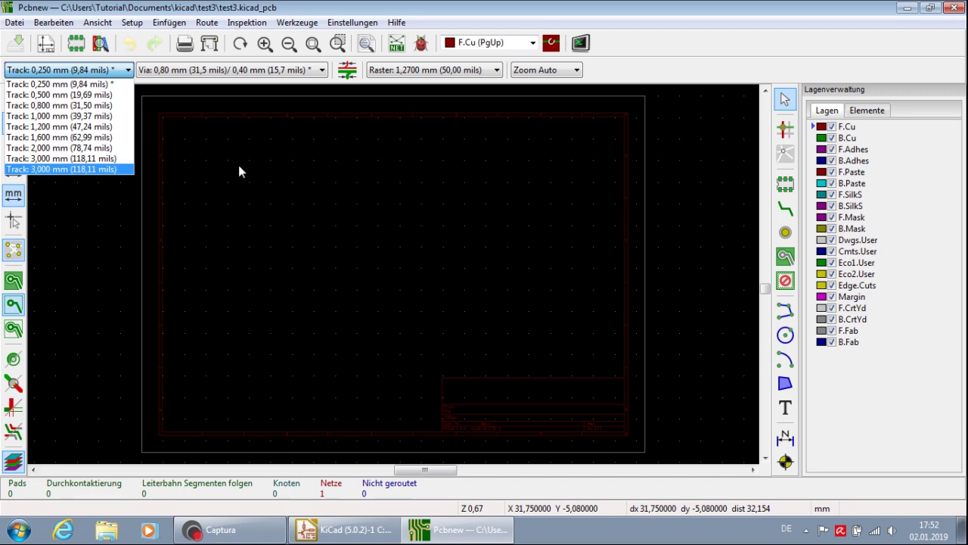
left_click(209, 72)
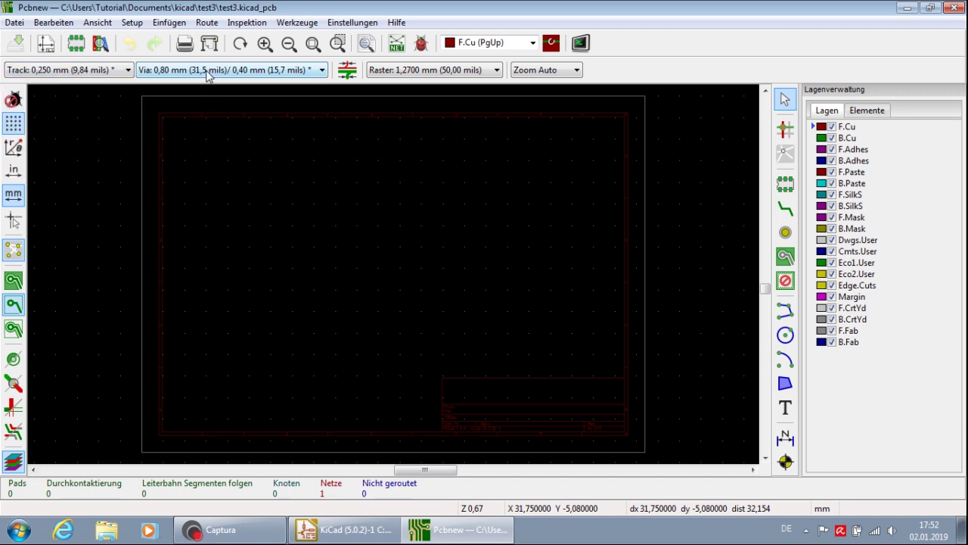
left_click(210, 71)
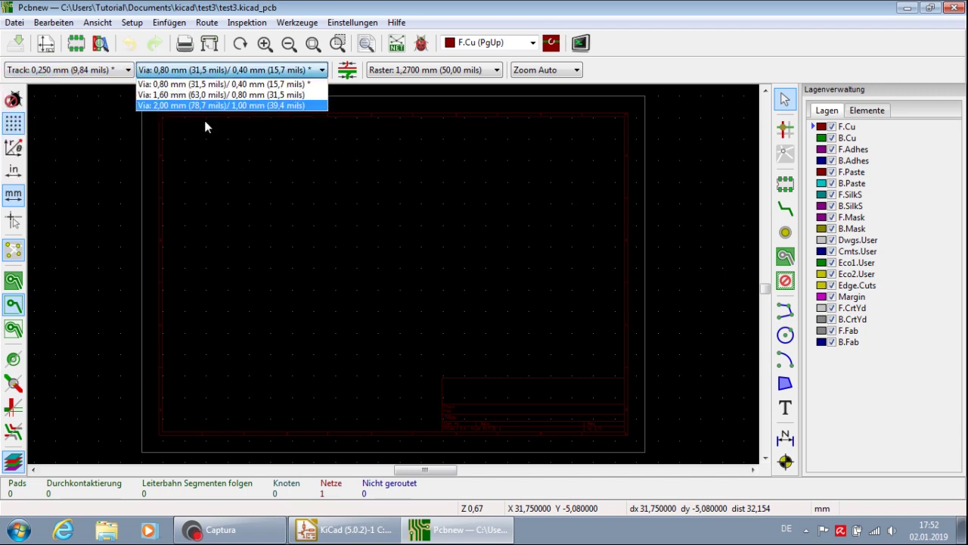
left_click(206, 148)
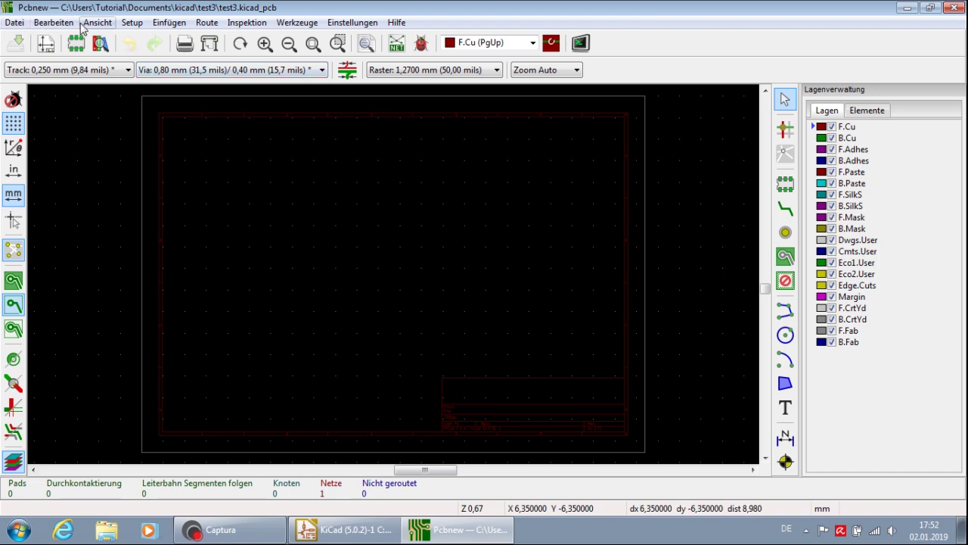
- Examine the pwr net class in the test3 board's design rules, and close the board editor and KiCad
left_click(132, 22)
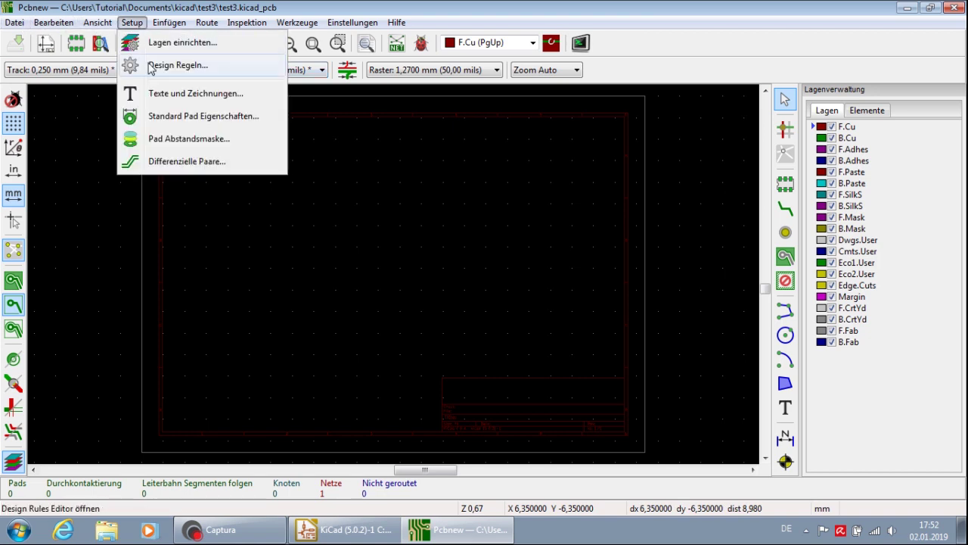
left_click(152, 66)
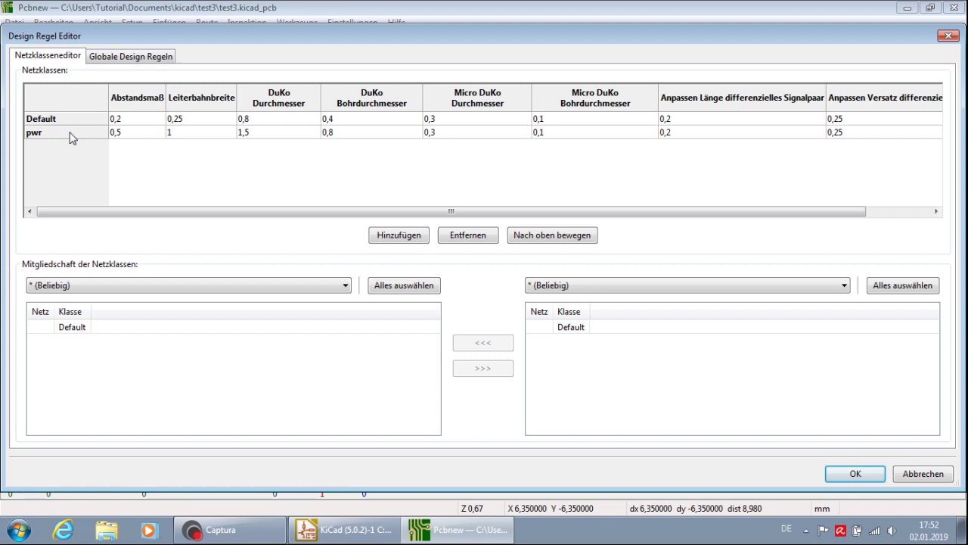
left_click(74, 137)
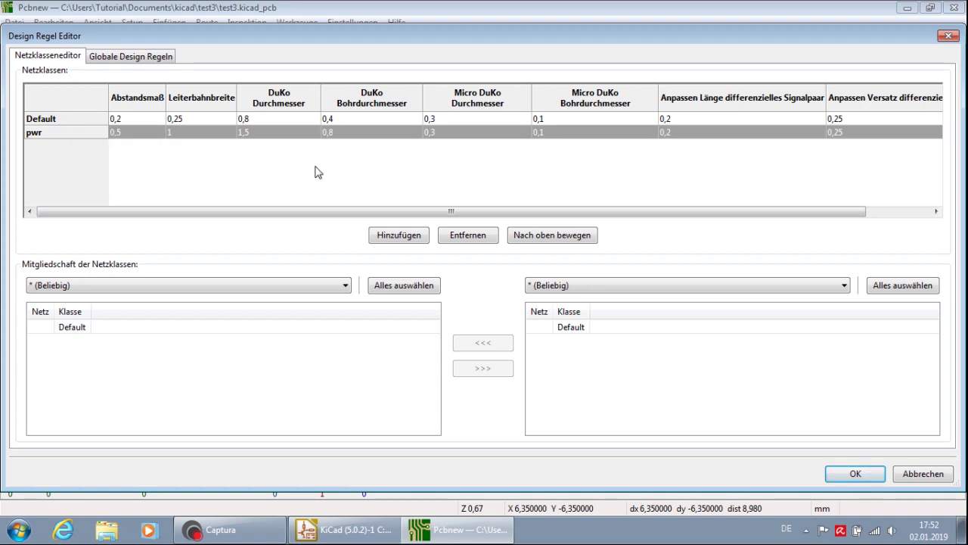
left_click(836, 475)
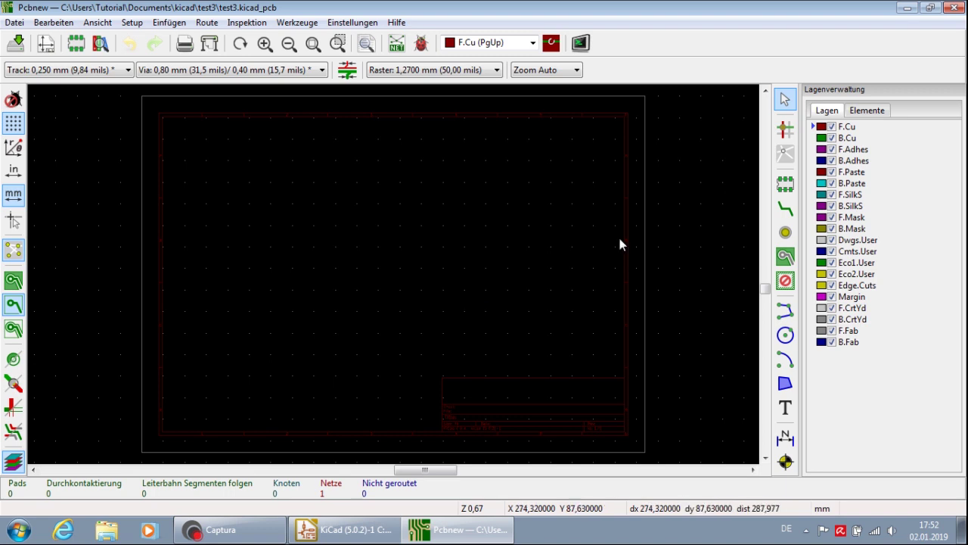
left_click(952, 8)
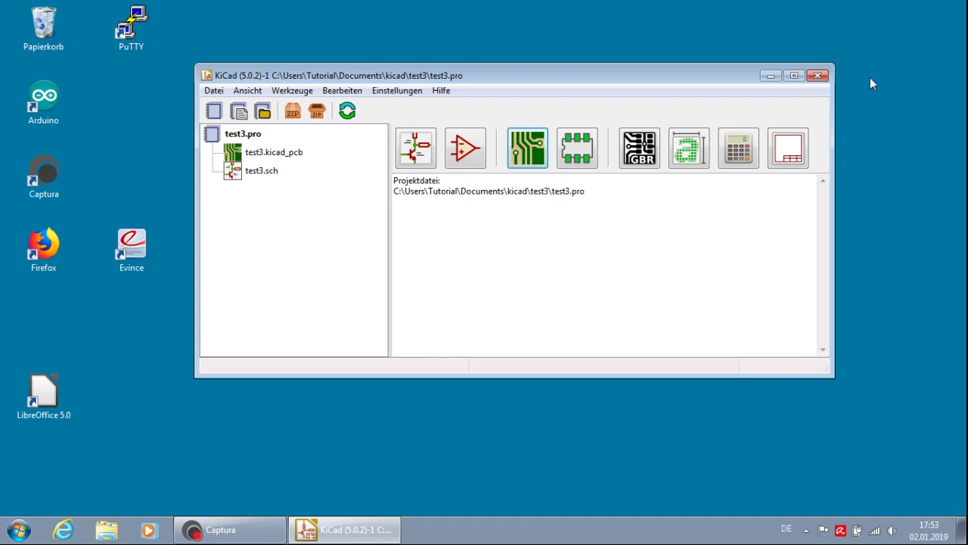
left_click(820, 76)
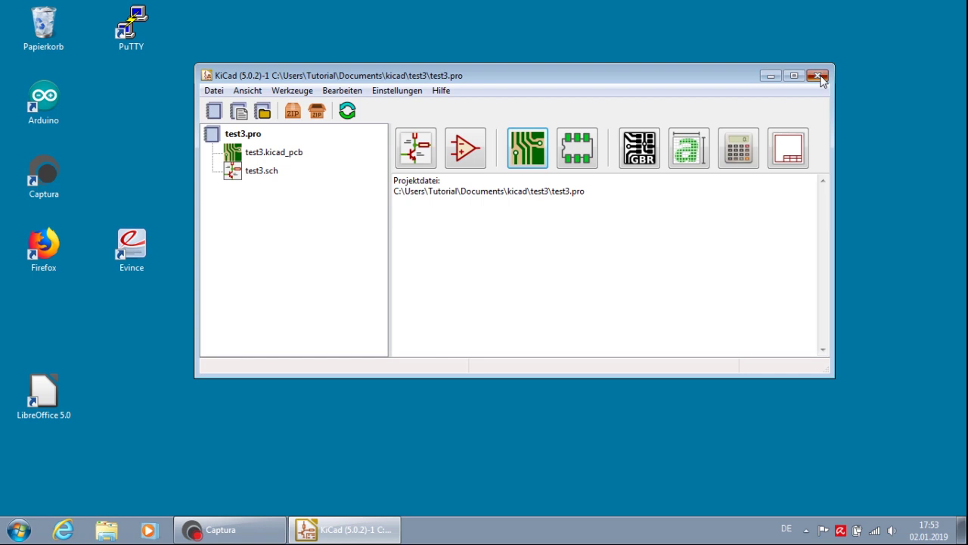